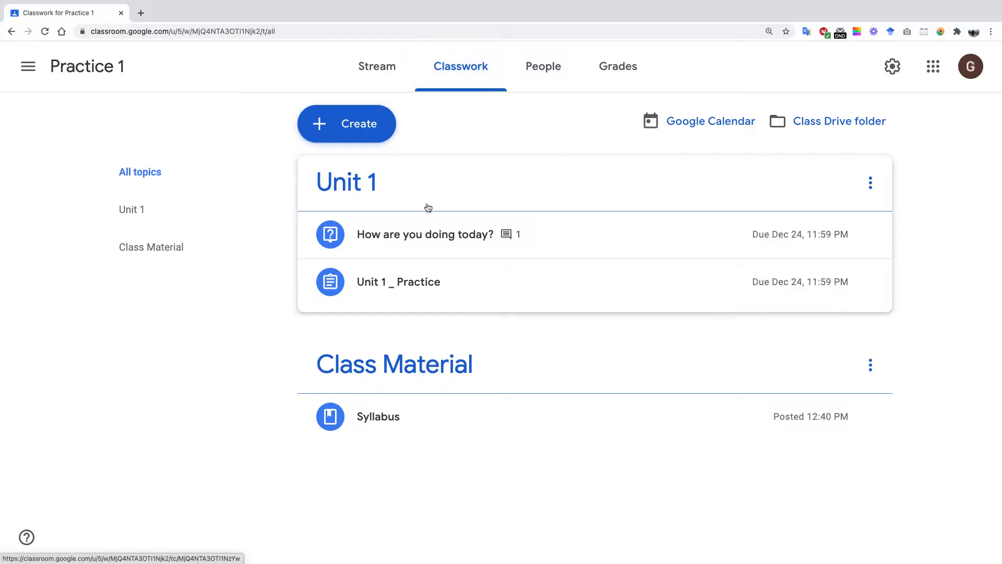
- Create a new assignment titled "Unit 1 _ Essay"
{"action": "left_click", "coordinate": [355, 133]}
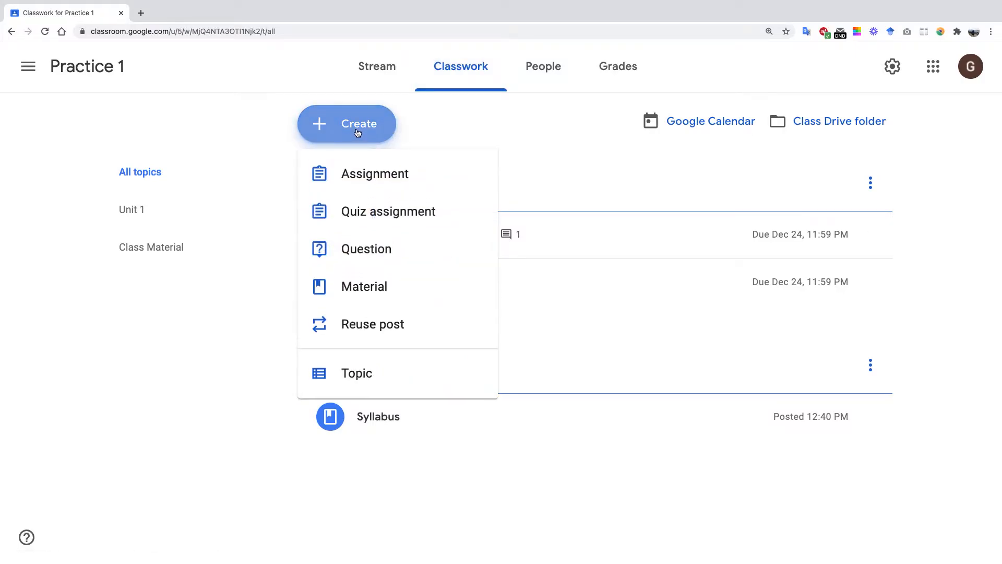
{"action": "left_click", "coordinate": [367, 172]}
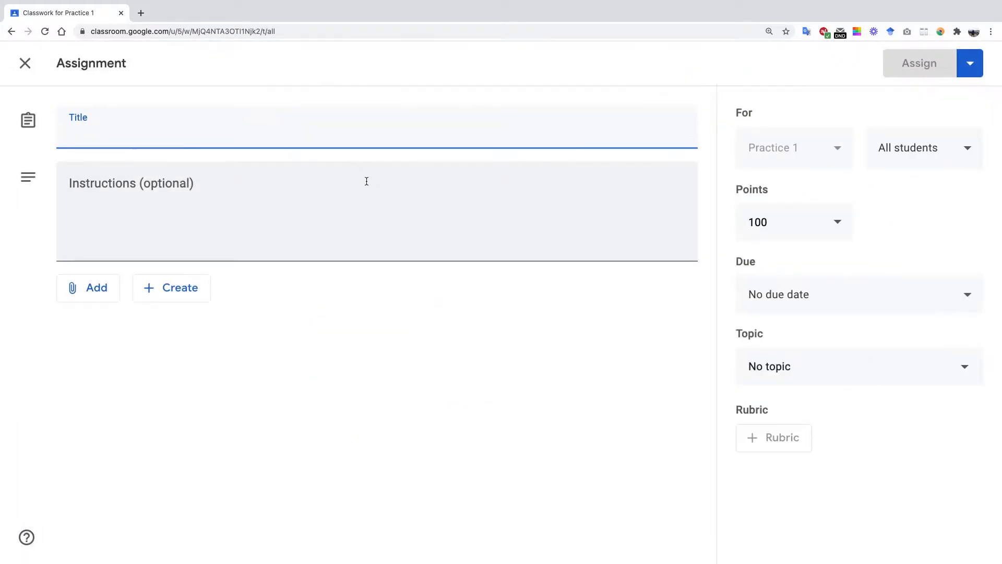
{"action": "type", "text": "E"}
{"action": "key", "text": "BackSpace"}
{"action": "type", "text": "Unit 1_Essay"}
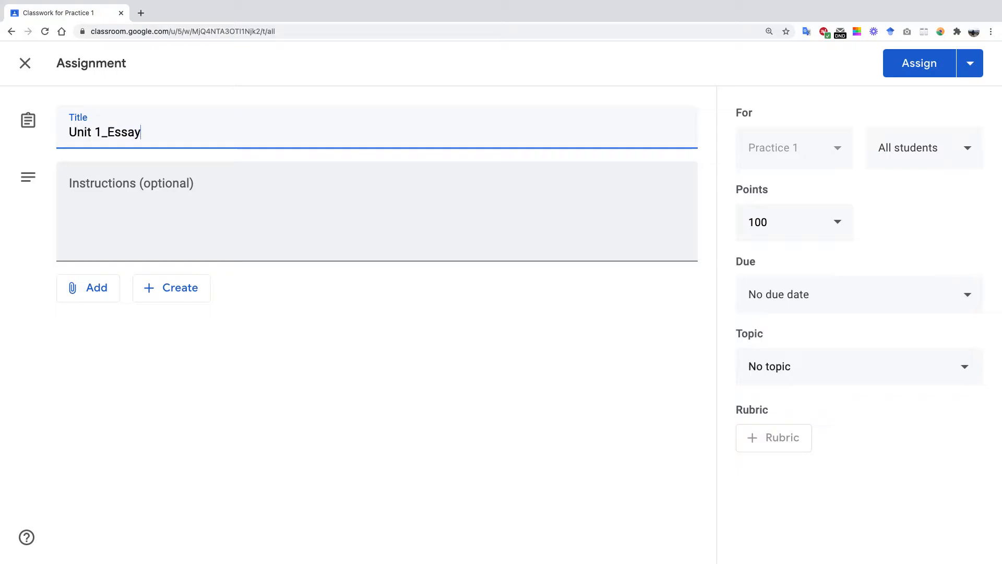
{"action": "key", "text": "BackSpace"}
{"action": "key", "text": "BackSpace"}
{"action": "key", "text": "BackSpace"}
{"action": "key", "text": "BackSpace"}
{"action": "key", "text": "BackSpace"}
{"action": "type", "text": "E"}
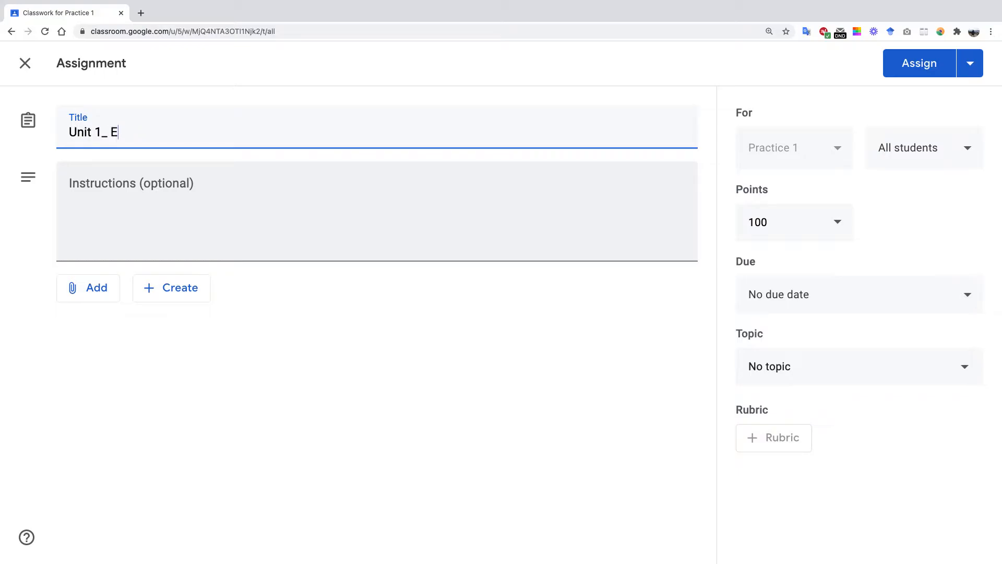
{"action": "type", "text": "ssay"}
{"action": "left_click", "coordinate": [99, 132]}
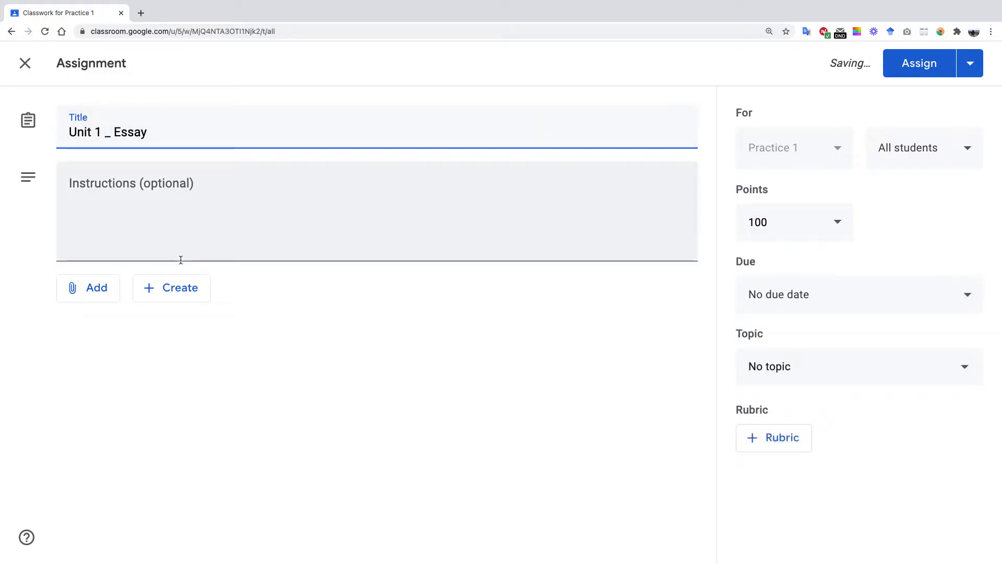
- Create a Google Docs attachment for the assignment and name the document "Unit 1 _ Essay"
{"action": "left_click", "coordinate": [186, 289]}
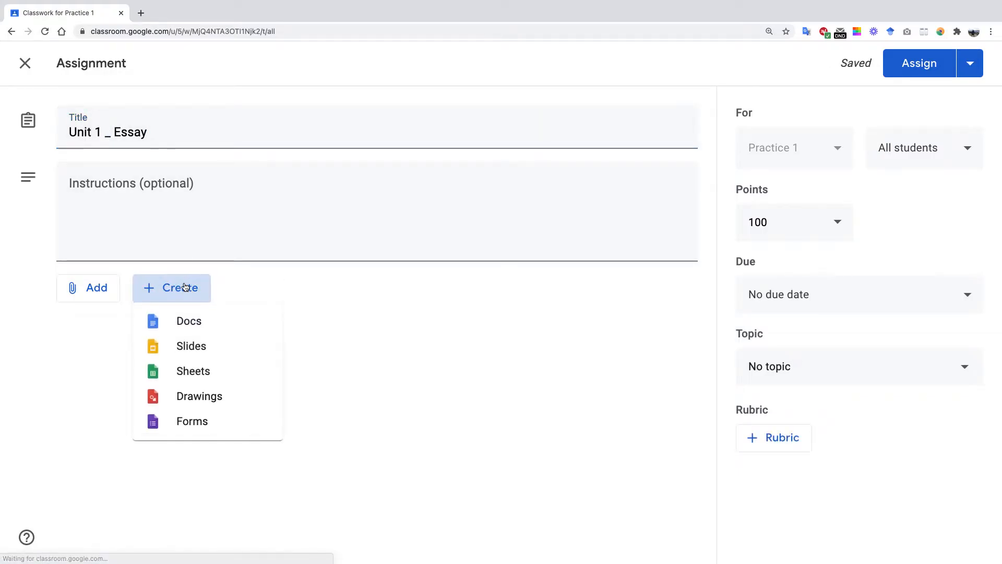
{"action": "left_click", "coordinate": [187, 322]}
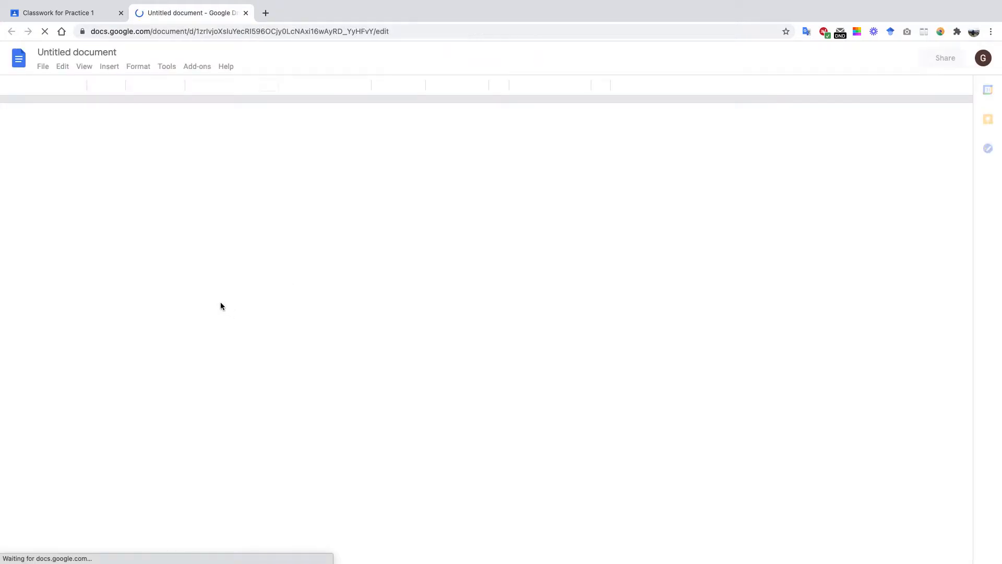
{"action": "left_click", "coordinate": [118, 52]}
{"action": "type", "text": "Uni"}
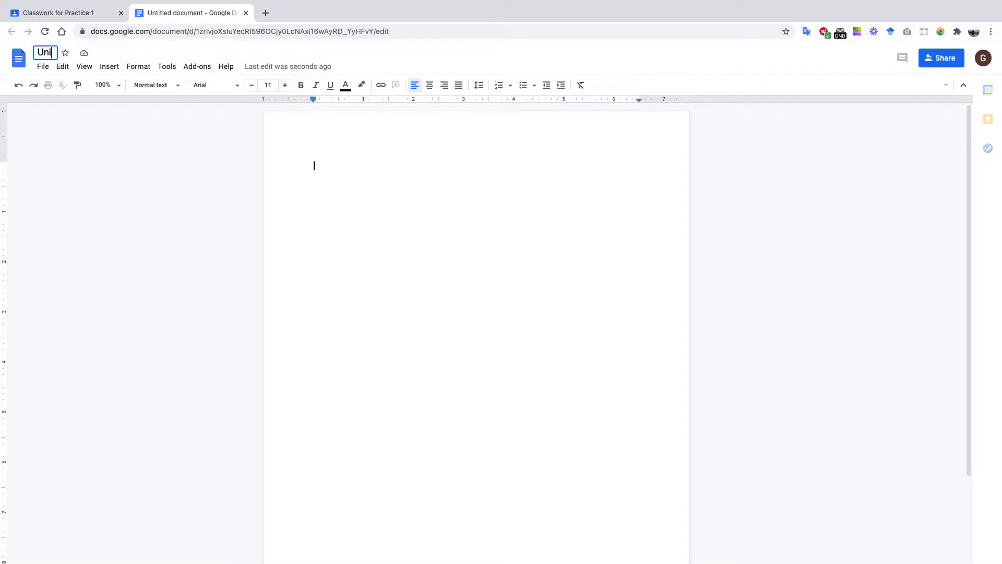
{"action": "type", "text": "t 1 _ Essay"}
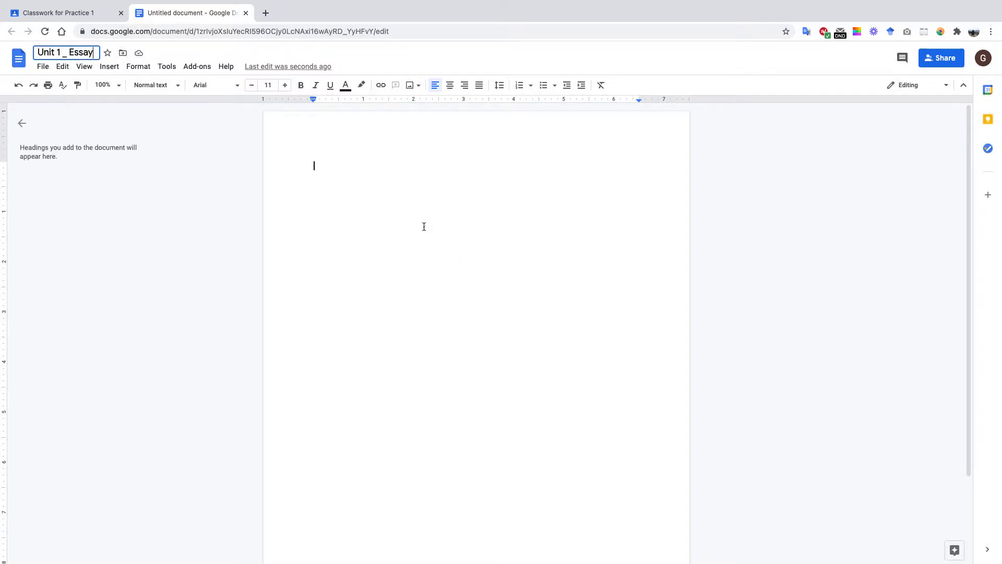
{"action": "key", "text": "Return"}
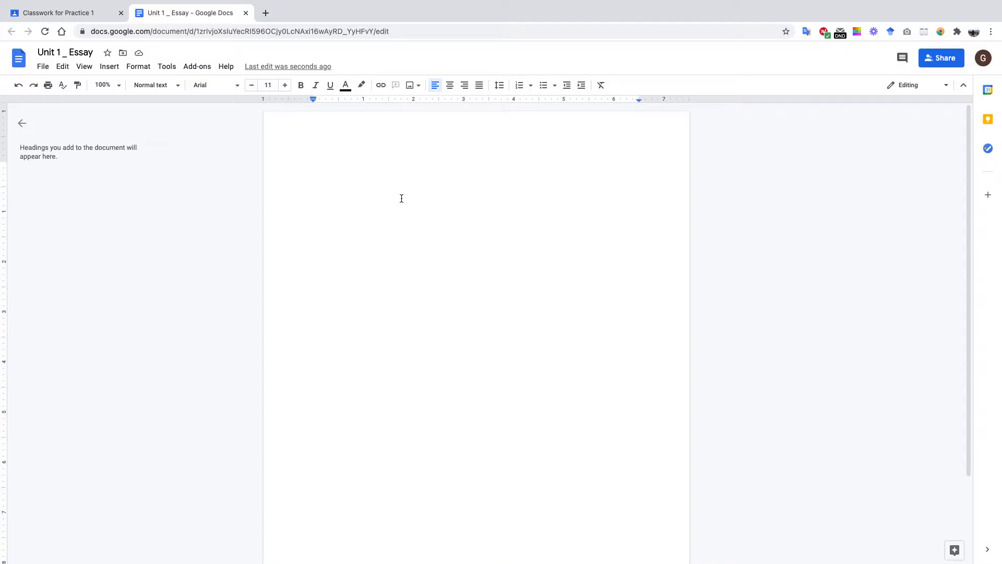
- Write "Please write your critical lense essay below..." in the document, close it, and set the attachment to make a copy for each student
{"action": "type", "text": "Please write your c"}
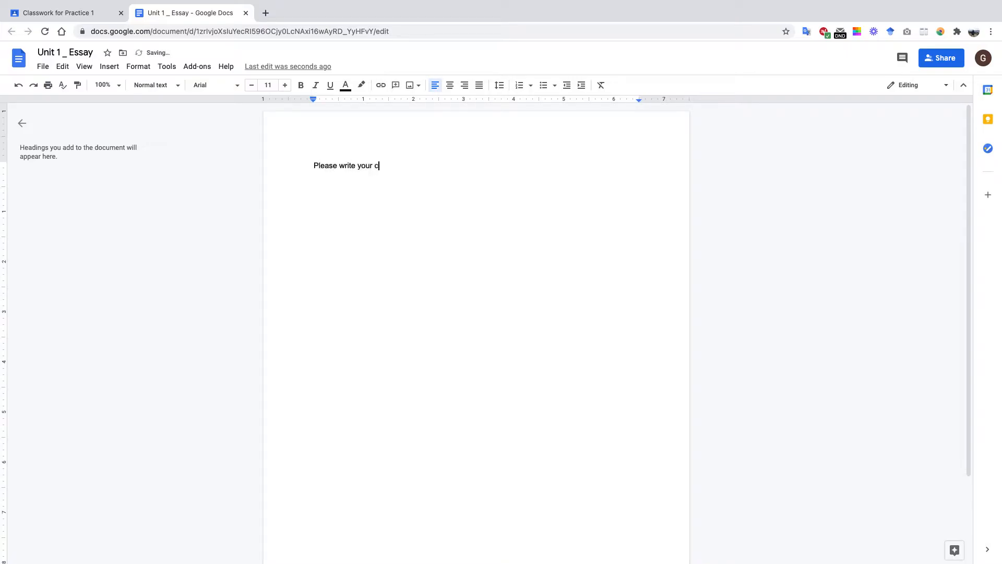
{"action": "type", "text": "ritical lense essay below..."}
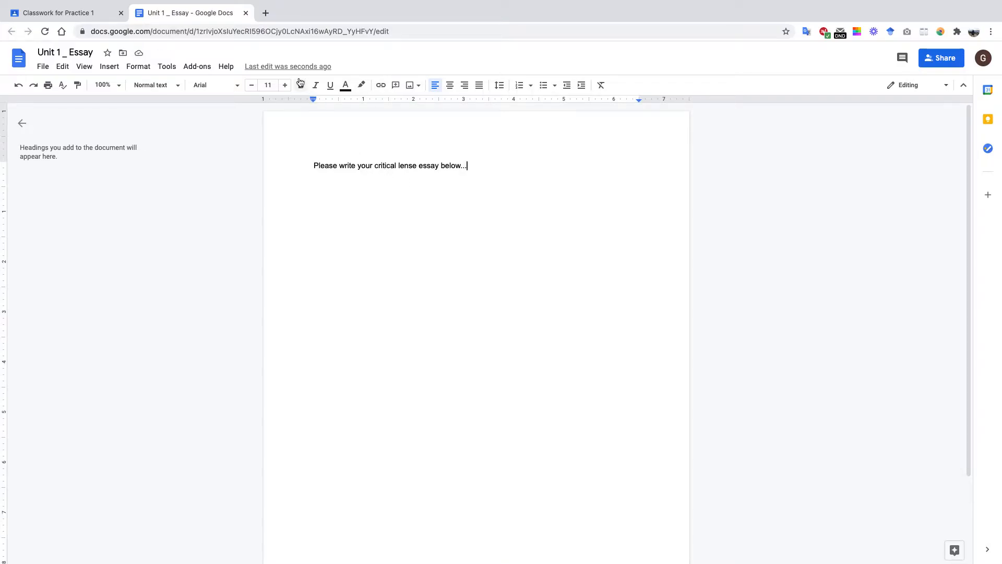
{"action": "left_click", "coordinate": [244, 14]}
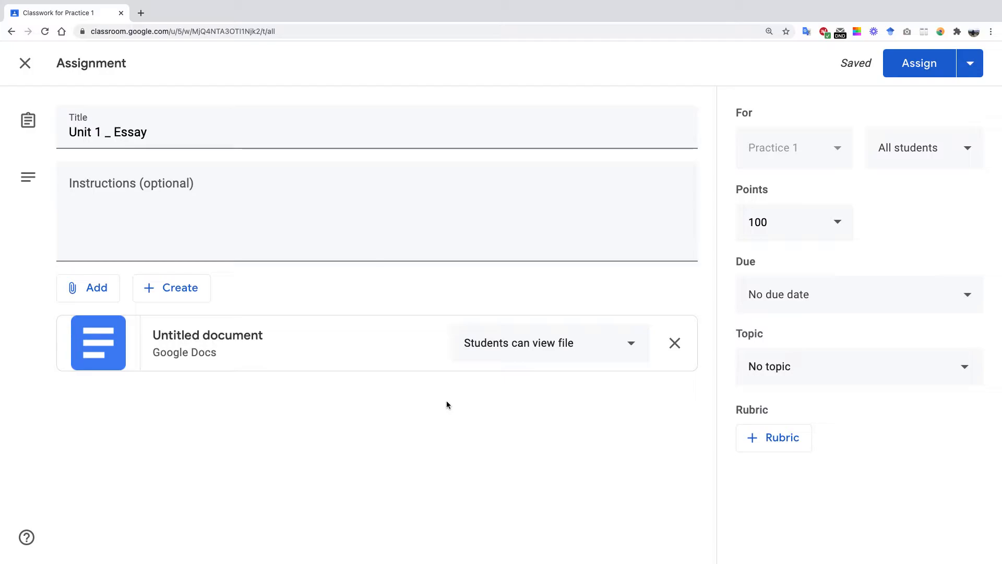
{"action": "left_click", "coordinate": [632, 347]}
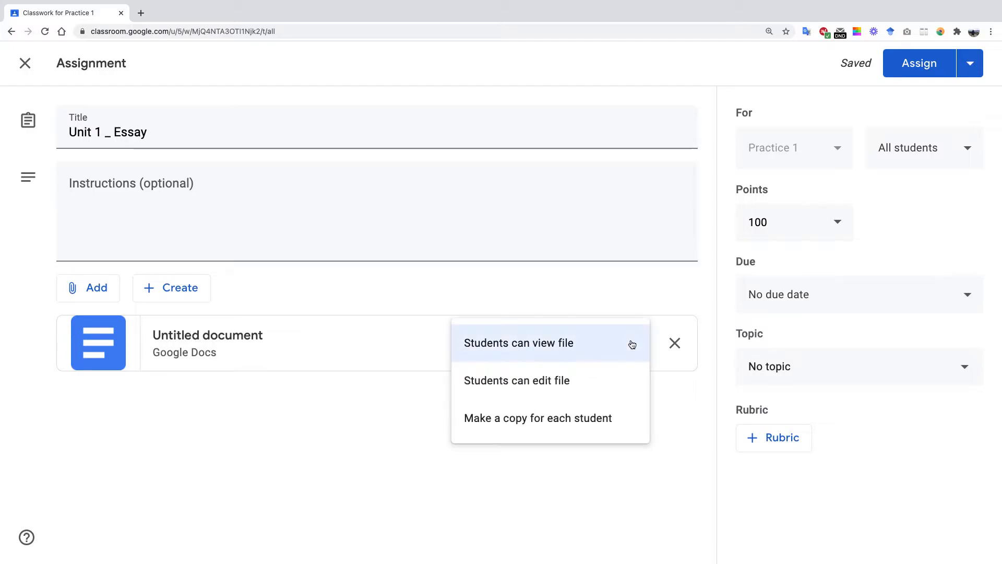
{"action": "left_click", "coordinate": [599, 419]}
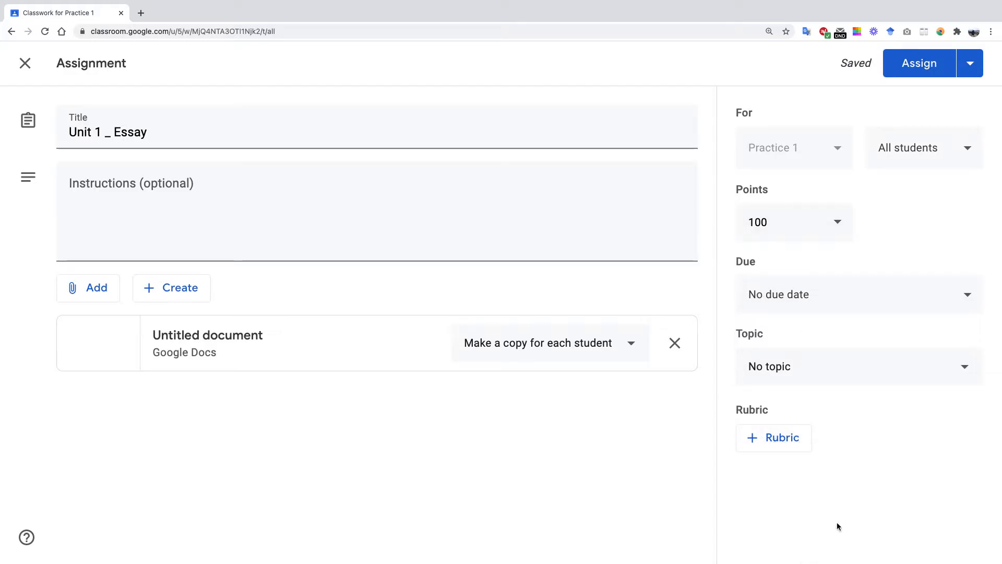
- Set the assignment's due date to Dec 24, 2020 at 11:59 PM and its topic to Unit 1
{"action": "left_click", "coordinate": [793, 292]}
{"action": "left_click", "coordinate": [825, 354]}
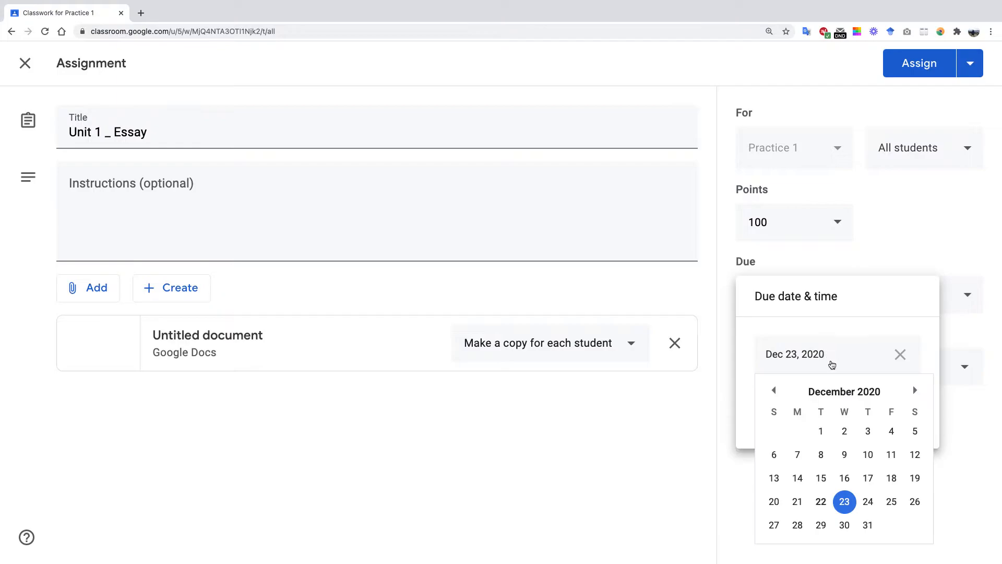
{"action": "left_click", "coordinate": [867, 501]}
{"action": "left_click", "coordinate": [859, 416]}
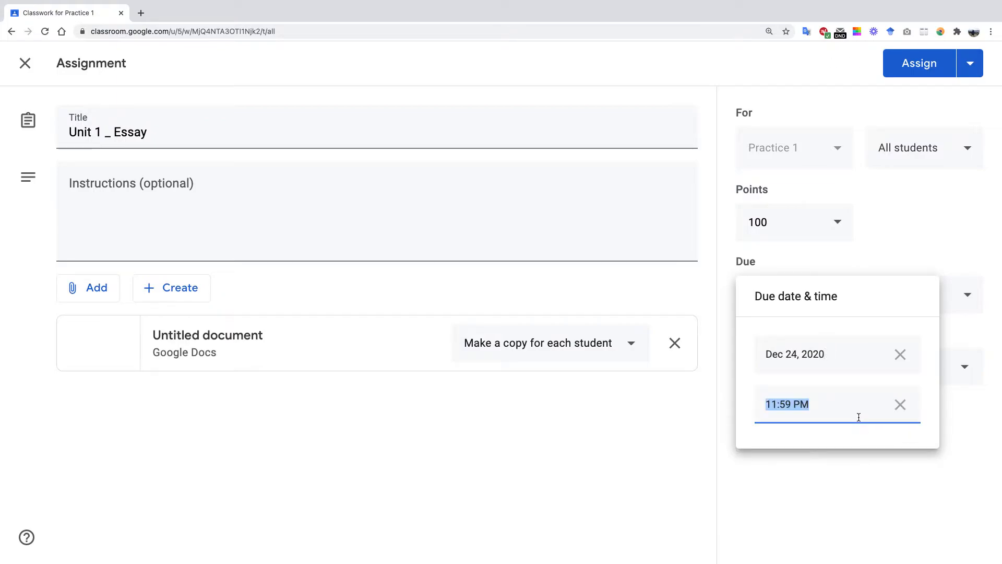
{"action": "left_click", "coordinate": [840, 454]}
{"action": "left_click", "coordinate": [812, 373]}
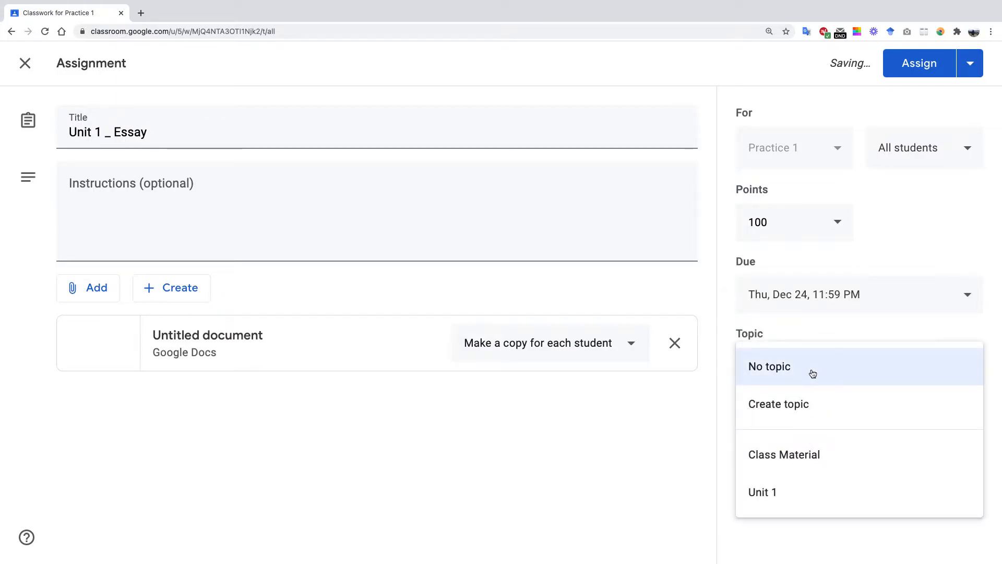
{"action": "left_click", "coordinate": [801, 493]}
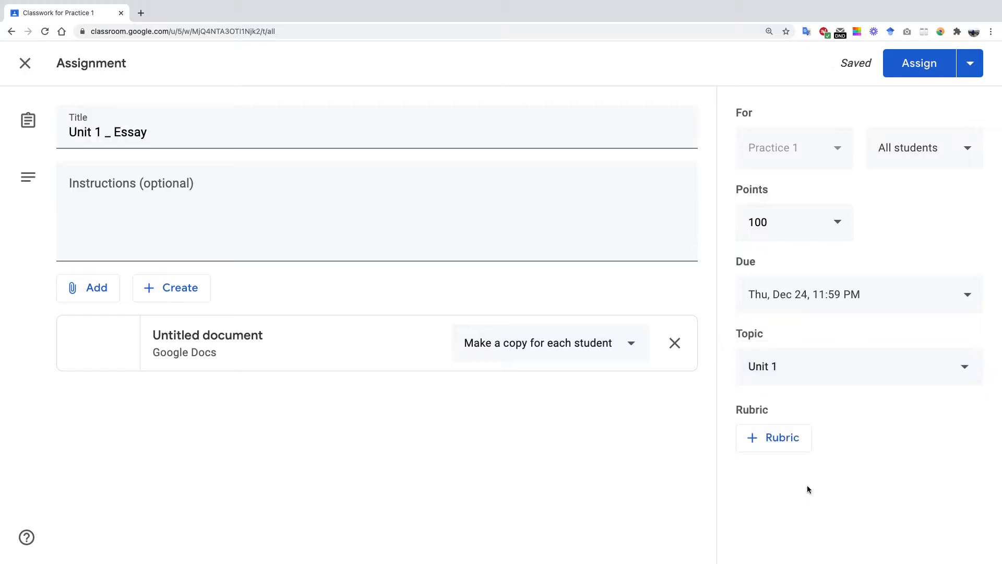
- Start creating a new rubric from scratch for the assignment
{"action": "left_click", "coordinate": [786, 443]}
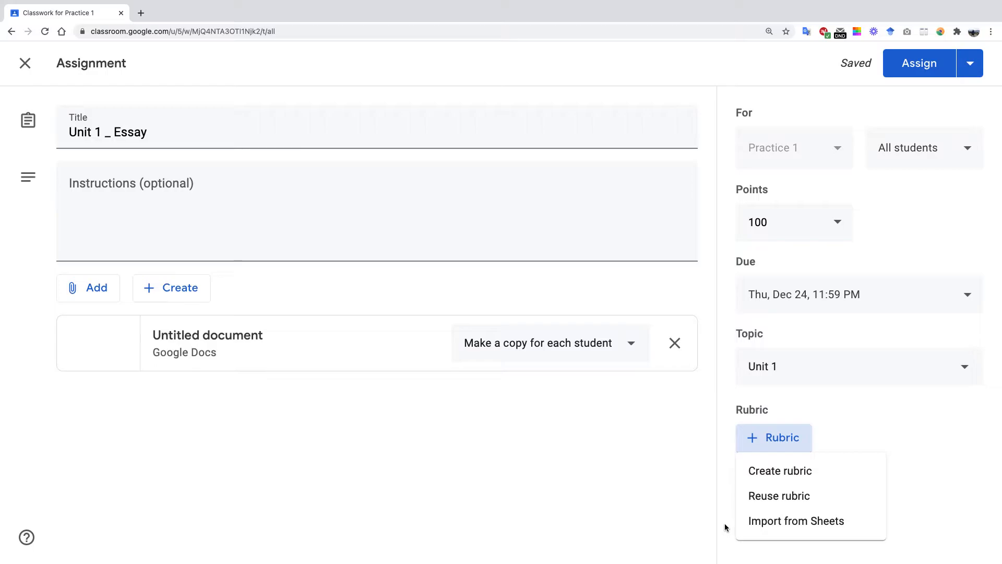
{"action": "left_click", "coordinate": [746, 473]}
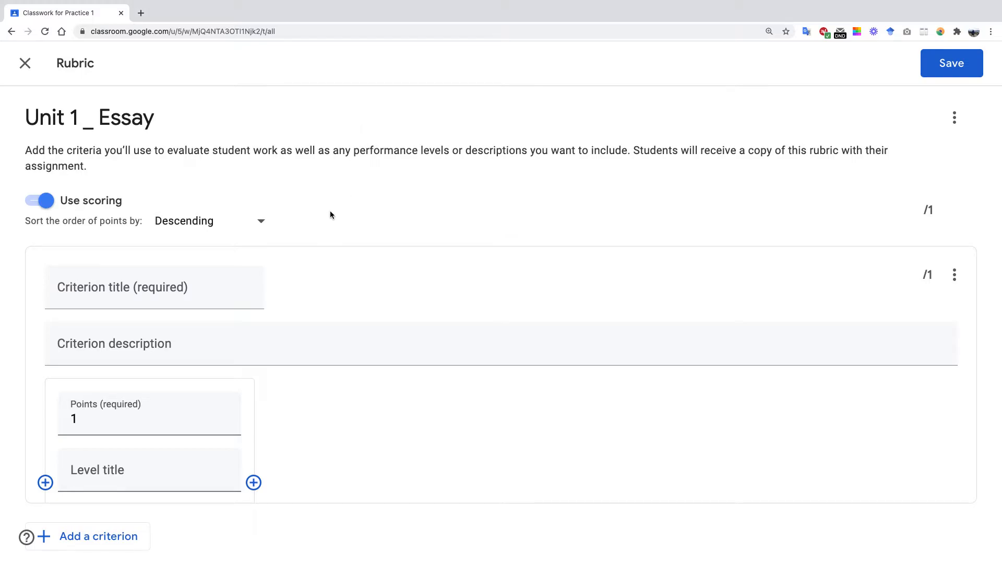
- Switch the rubric's point sort order to ascending and back to descending
{"action": "left_click", "coordinate": [256, 224]}
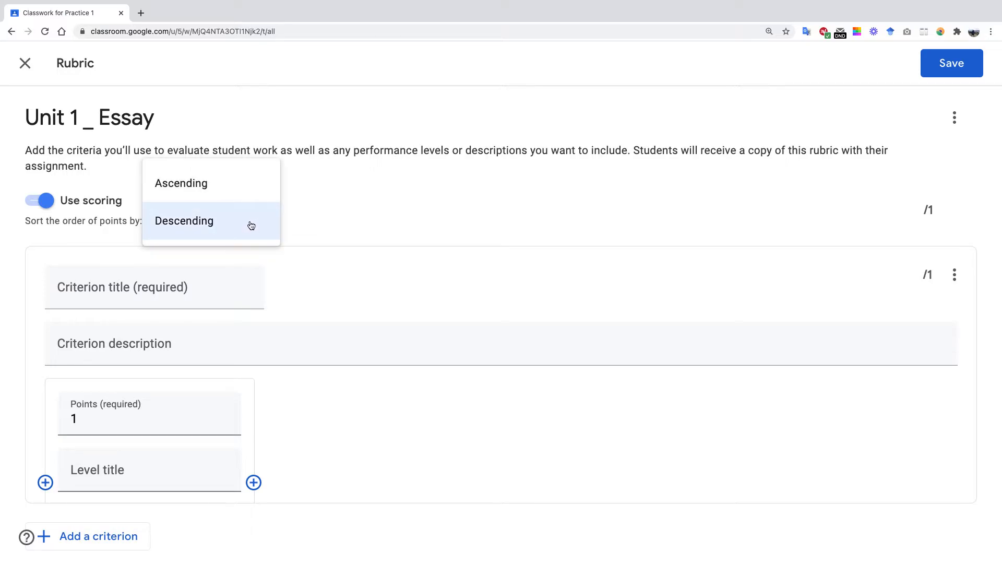
{"action": "left_click", "coordinate": [244, 176]}
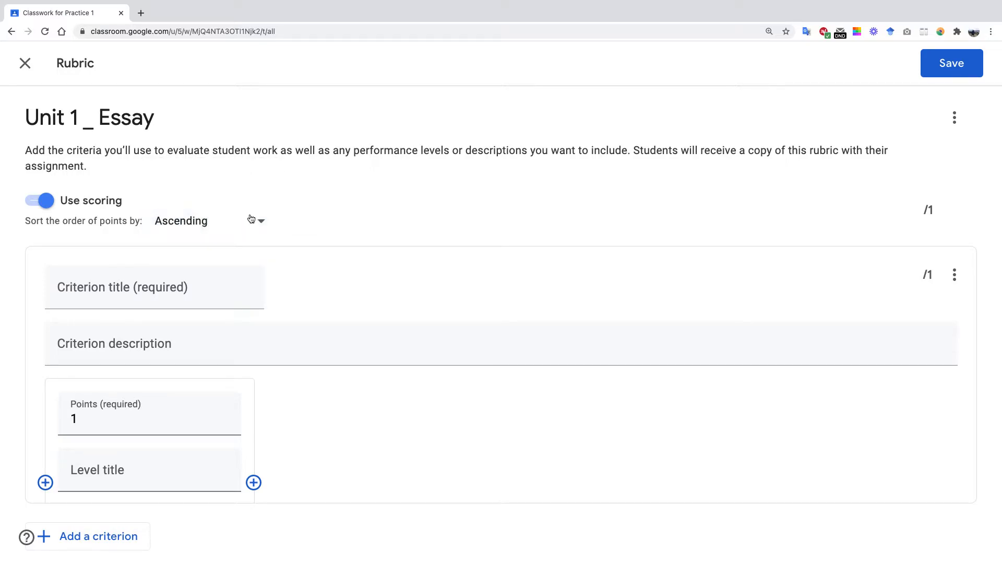
{"action": "left_click", "coordinate": [260, 221]}
{"action": "left_click", "coordinate": [235, 266]}
- Turn the rubric's scoring off, accepting deletion of point values, and turn it back on
{"action": "scroll", "coordinate": [648, 364], "scroll_direction": "down", "scroll_amount": 1}
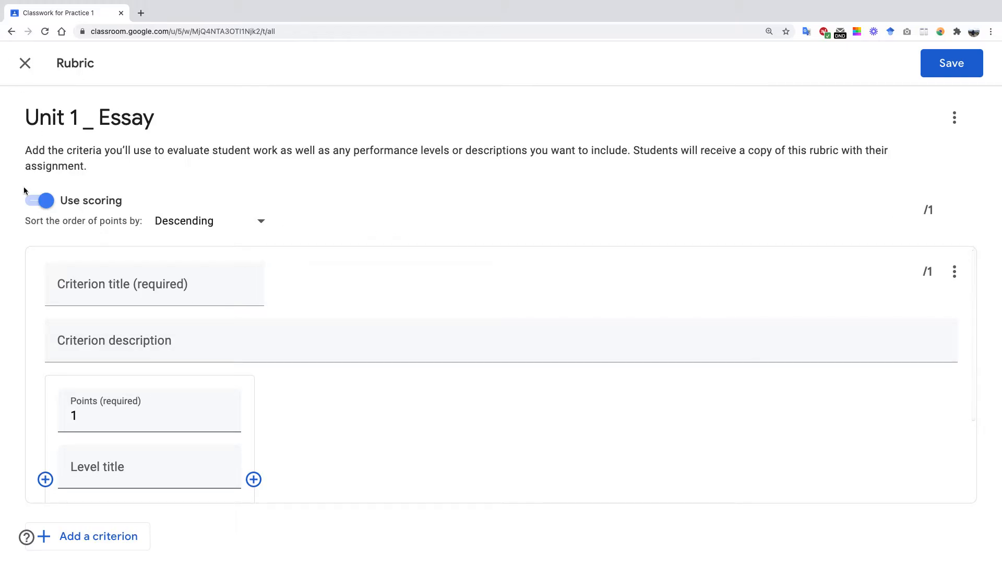
{"action": "left_click", "coordinate": [42, 205]}
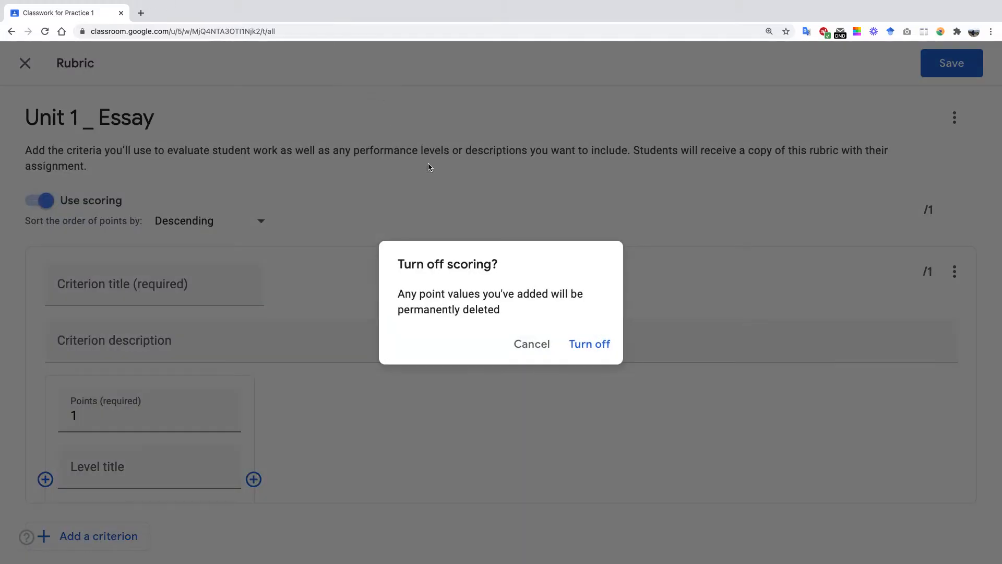
{"action": "left_click", "coordinate": [578, 347]}
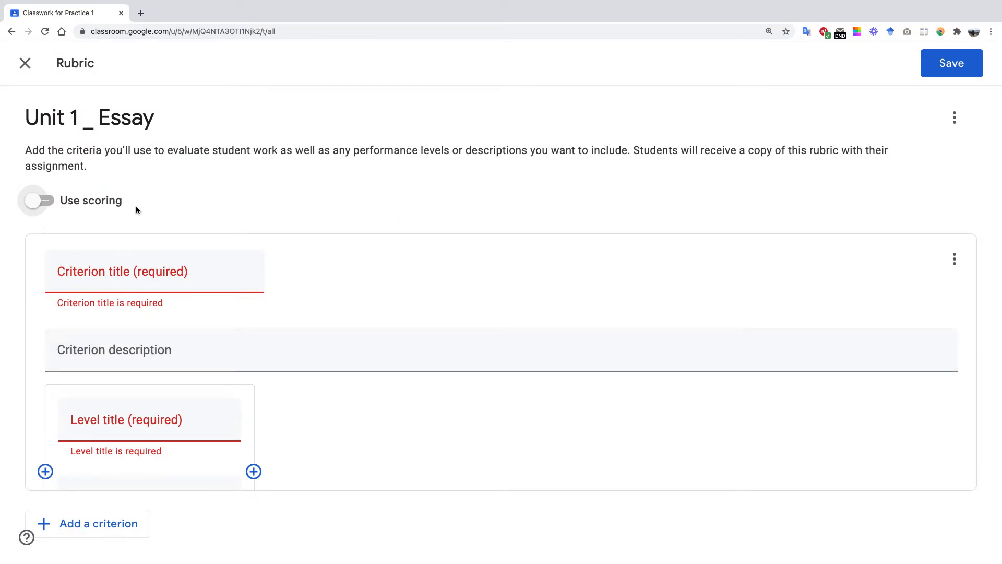
{"action": "left_click", "coordinate": [39, 204]}
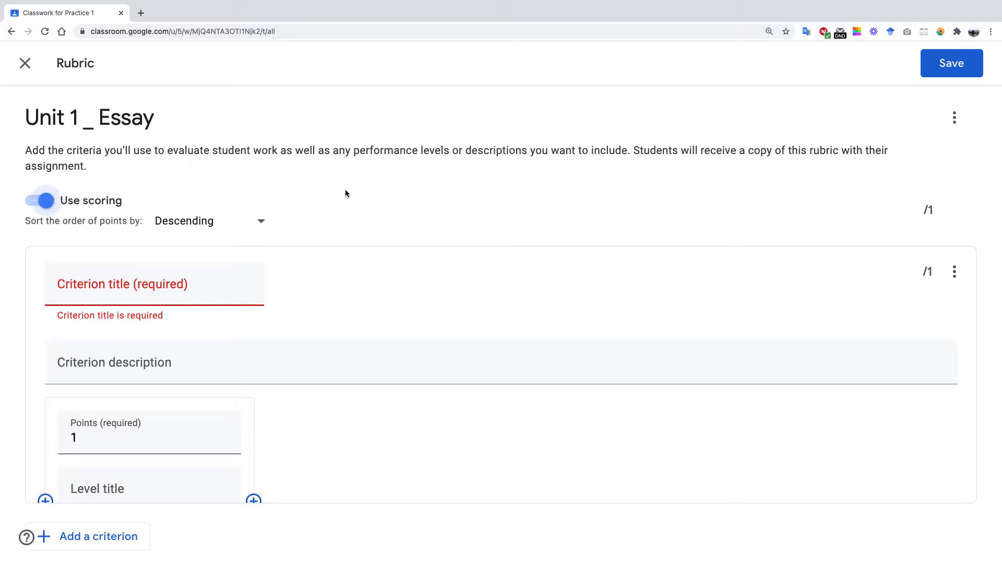
- Title the criterion "Introduction Paragraph" and describe it as "Your introduction paragraph contains a thesis and outlines the points you will make in your body paragraphs."
{"action": "left_click", "coordinate": [230, 281]}
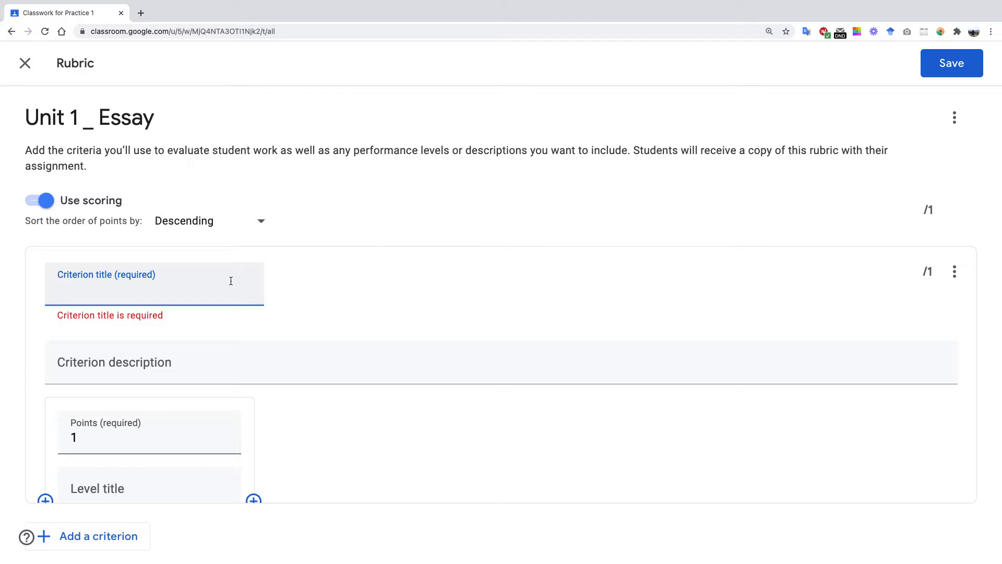
{"action": "type", "text": "Introduction Paragraph"}
{"action": "left_click", "coordinate": [267, 344]}
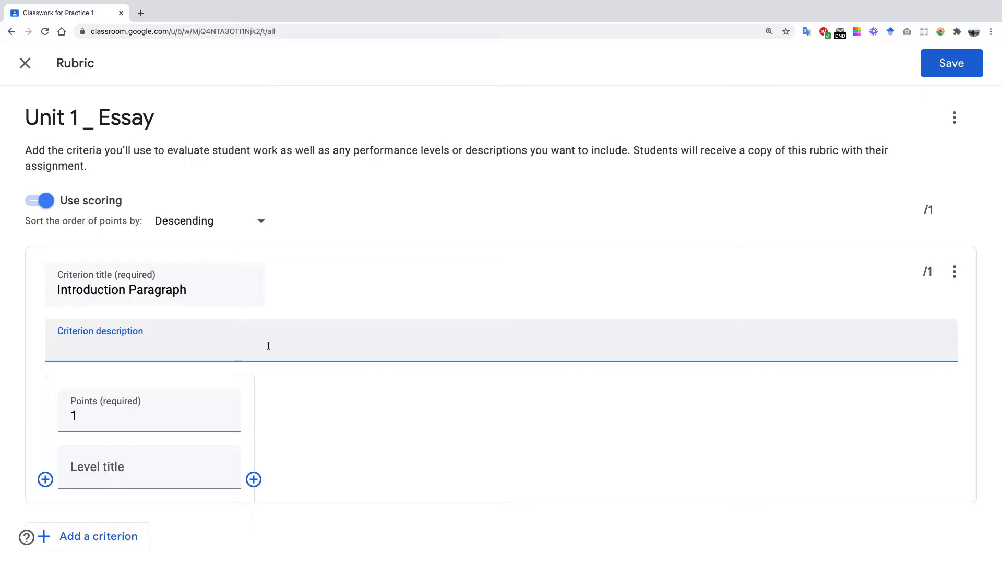
{"action": "type", "text": "Your"}
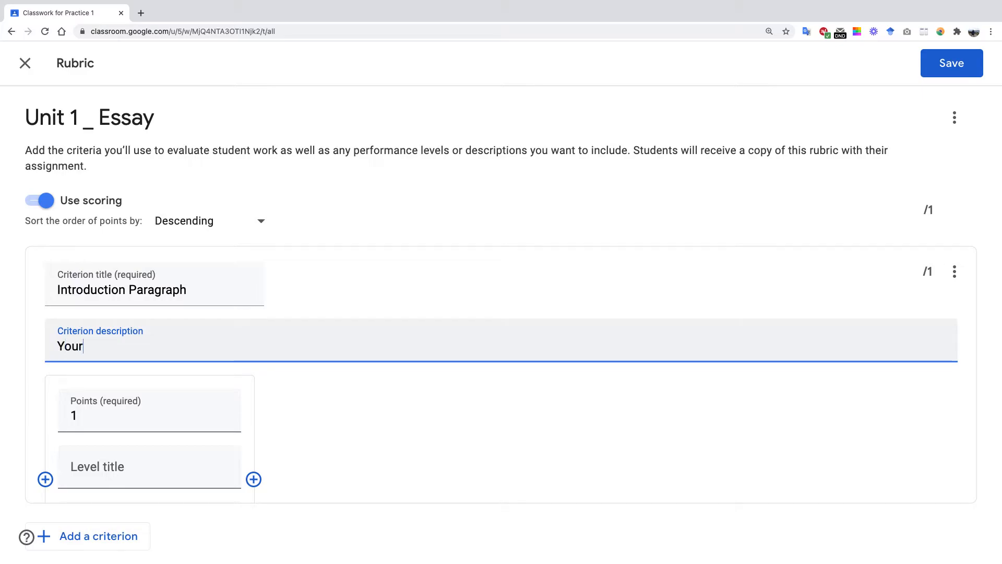
{"action": "type", "text": " introduct"}
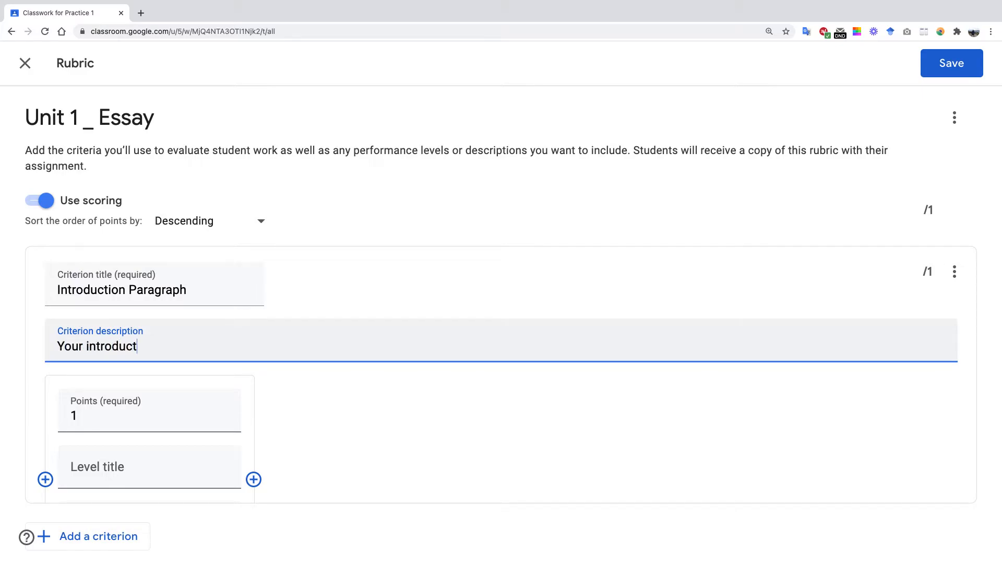
{"action": "type", "text": "ion paragraph c"}
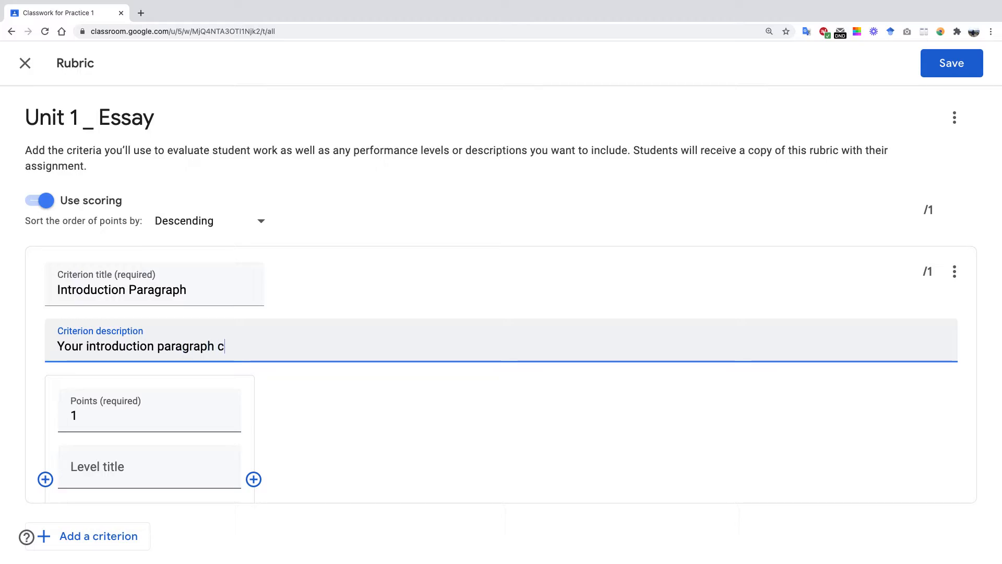
{"action": "type", "text": "ontains a thesis"}
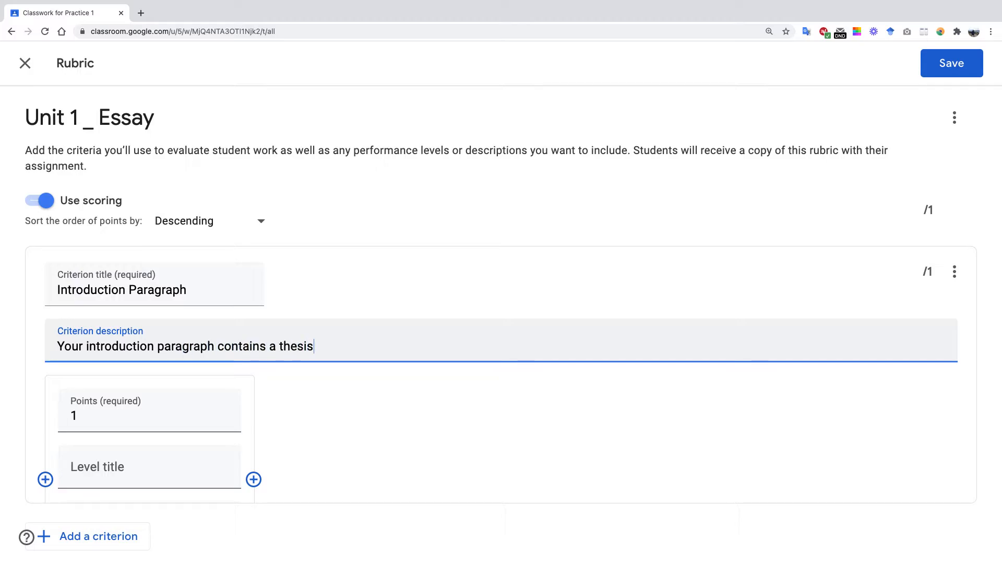
{"action": "type", "text": " and outlines th"}
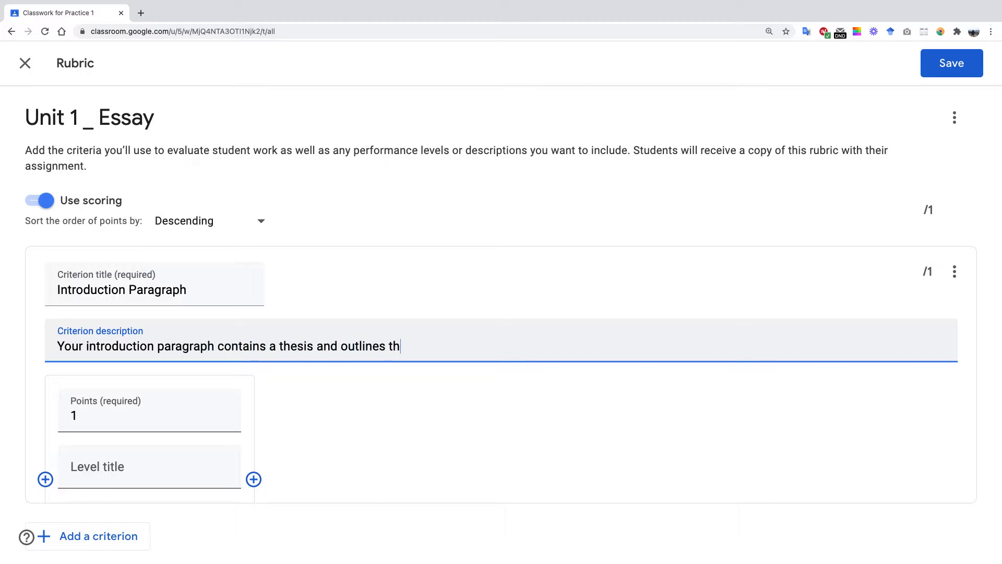
{"action": "type", "text": "e points you will "}
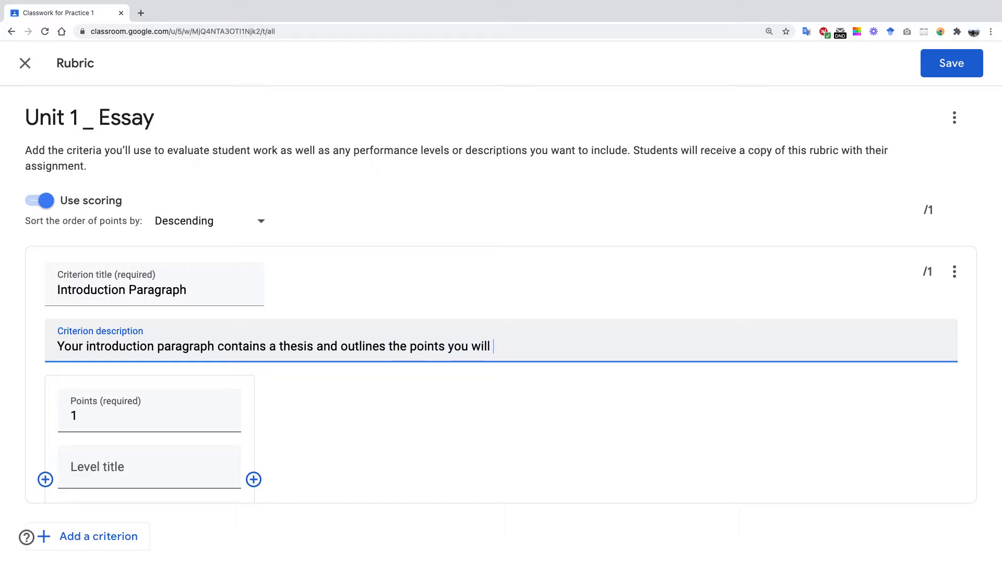
{"action": "type", "text": "make in your p"}
{"action": "key", "text": "BackSpace"}
{"action": "type", "text": "b"}
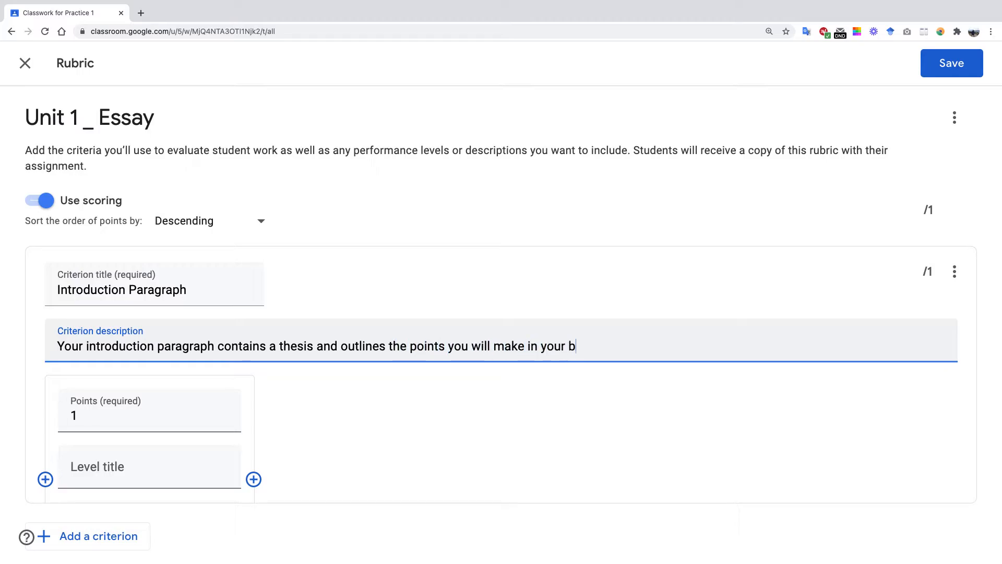
{"action": "type", "text": "ody paragraphs."}
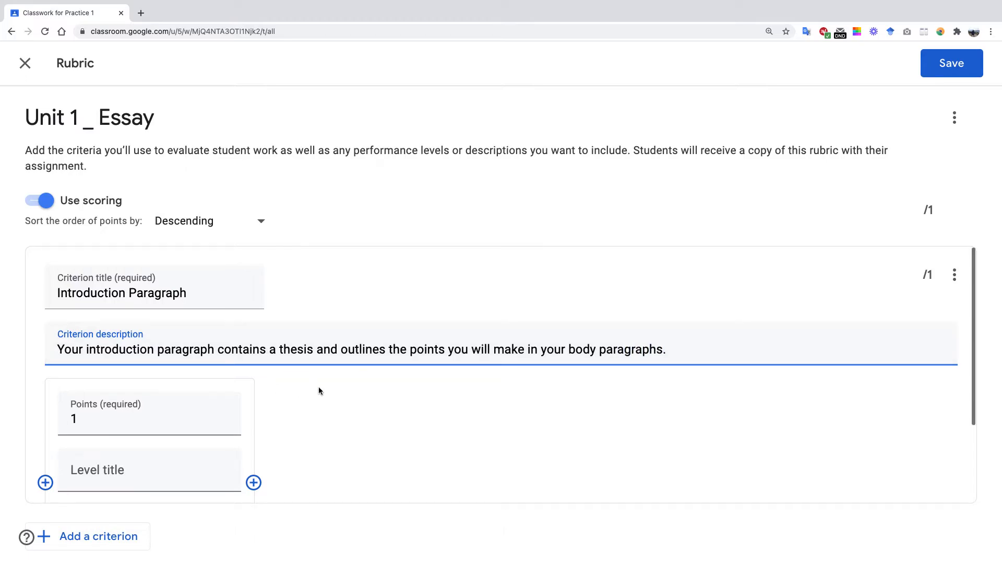
- Change the rubric's point sort order to ascending and return it to descending
{"action": "scroll", "coordinate": [317, 386], "scroll_direction": "down", "scroll_amount": 1}
{"action": "scroll", "coordinate": [316, 389], "scroll_direction": "down", "scroll_amount": 2}
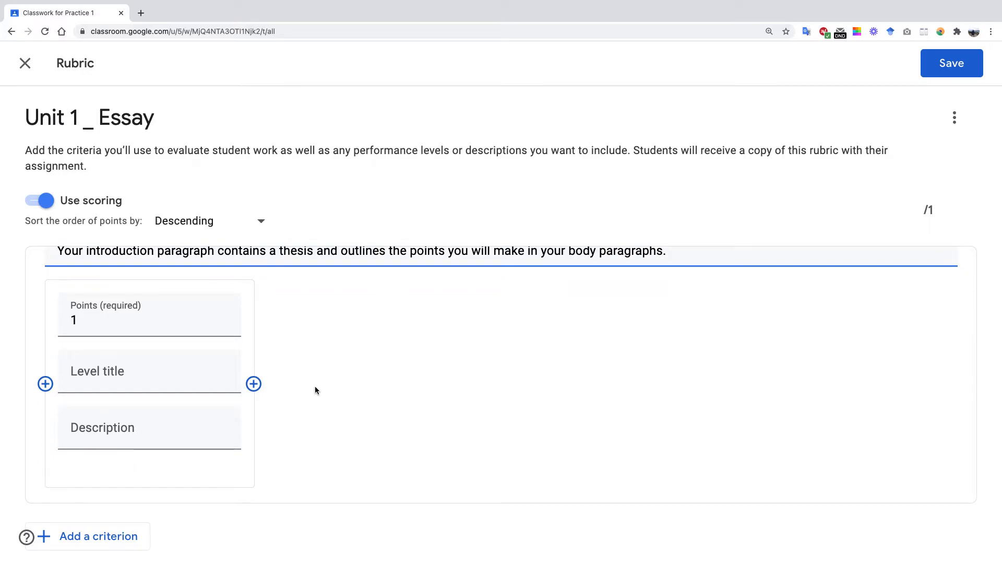
{"action": "scroll", "coordinate": [315, 390], "scroll_direction": "up", "scroll_amount": 1}
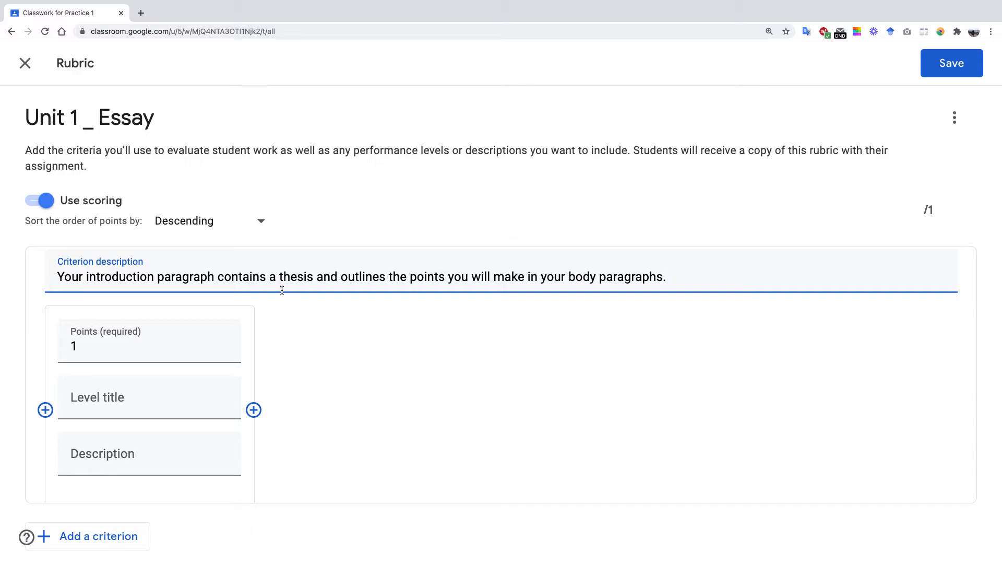
{"action": "left_click", "coordinate": [244, 222]}
{"action": "left_click", "coordinate": [232, 198]}
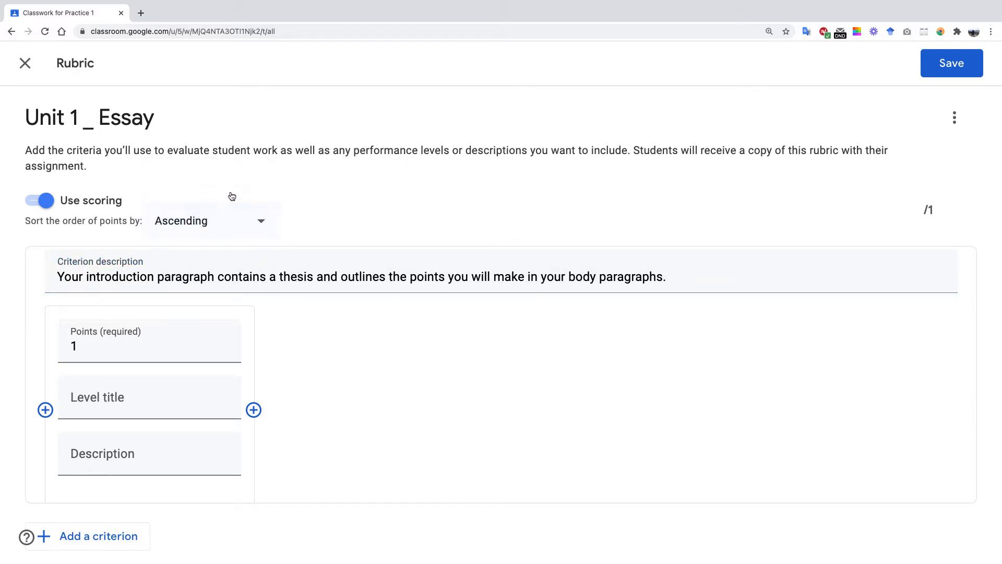
{"action": "scroll", "coordinate": [176, 350], "scroll_direction": "down", "scroll_amount": 1}
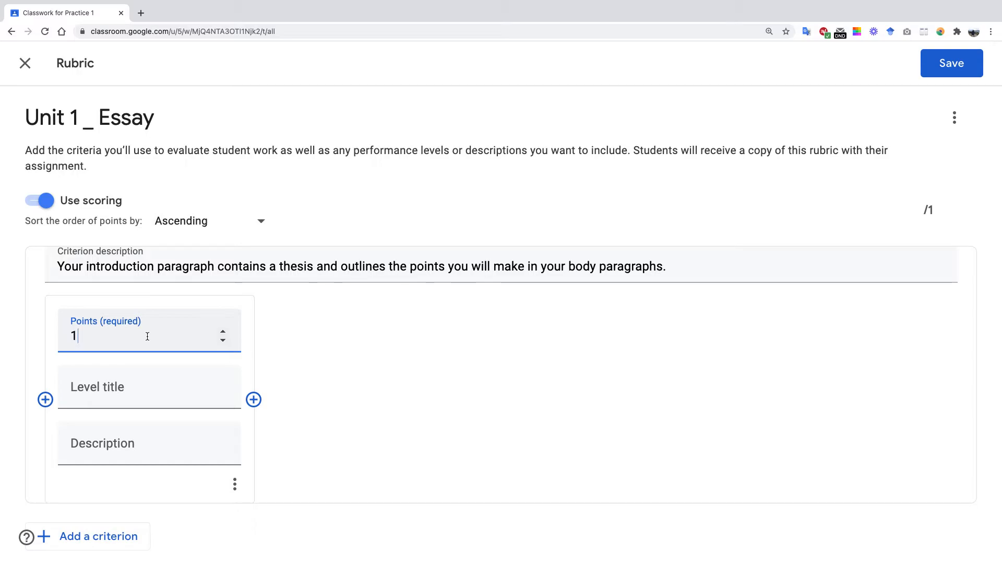
{"action": "left_click", "coordinate": [153, 393]}
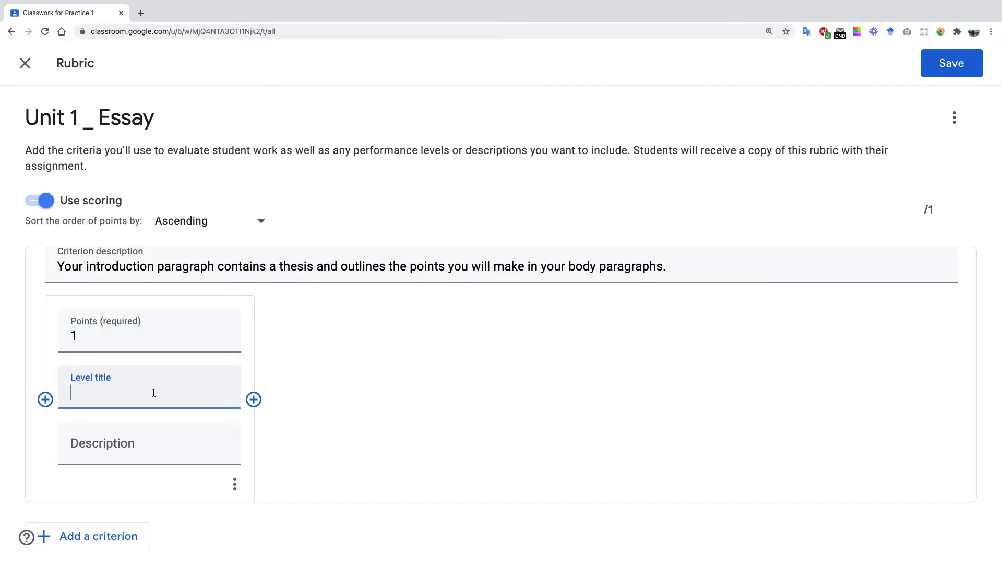
{"action": "left_click", "coordinate": [259, 222]}
{"action": "left_click", "coordinate": [217, 254]}
- Set the Introduction Paragraph criterion's first level to 5 points and title it A
{"action": "left_click_drag", "start_coordinate": [156, 337], "coordinate": [10, 326]}
{"action": "type", "text": "5"}
{"action": "left_click", "coordinate": [75, 390]}
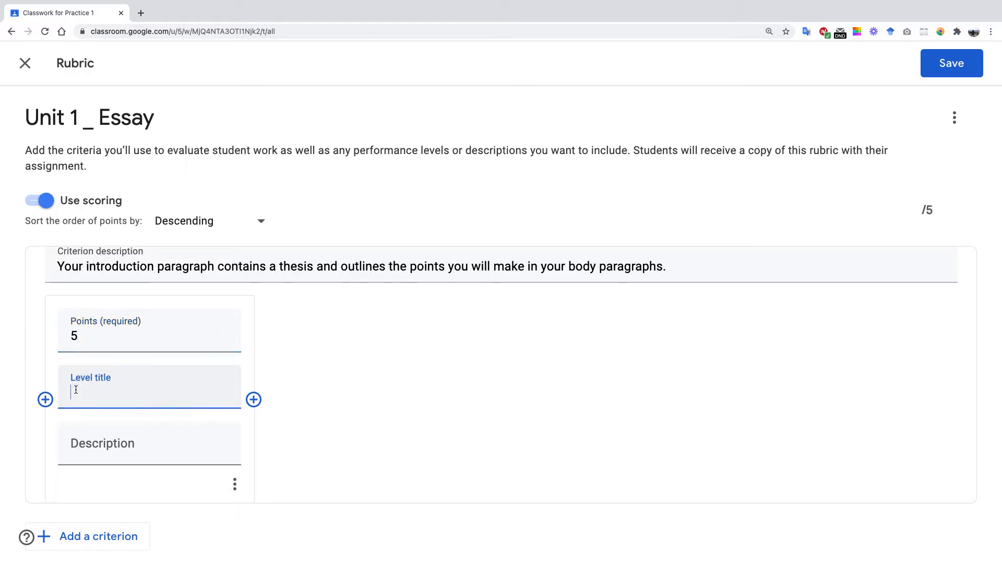
{"action": "scroll", "coordinate": [125, 383], "scroll_direction": "down", "scroll_amount": 1}
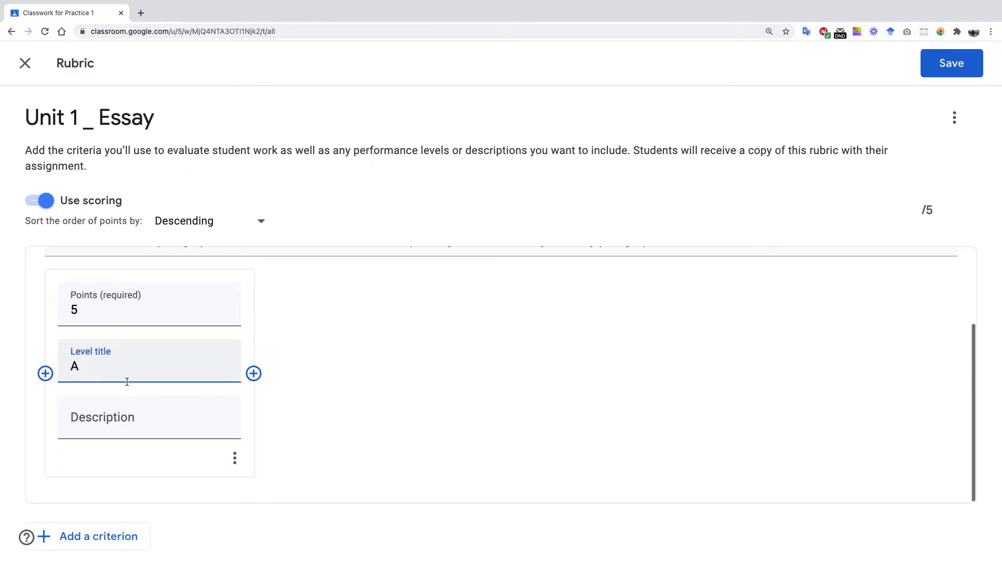
- Describe level A as "Your introduction has a clear thesis and hook. There are no grammar or spelling errors."
{"action": "left_click", "coordinate": [133, 420]}
{"action": "scroll", "coordinate": [140, 415], "scroll_direction": "up", "scroll_amount": 1}
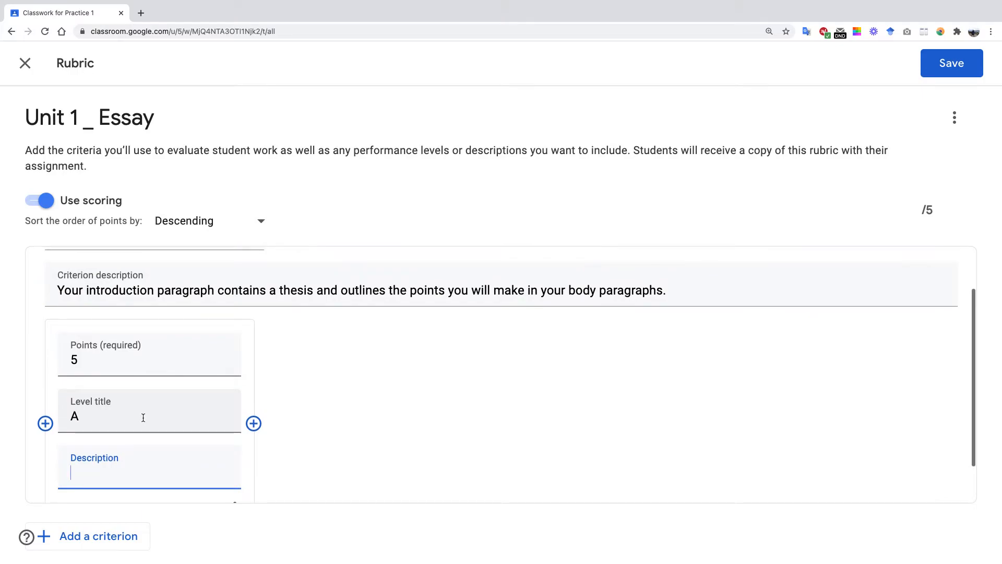
{"action": "type", "text": "Your introductio"}
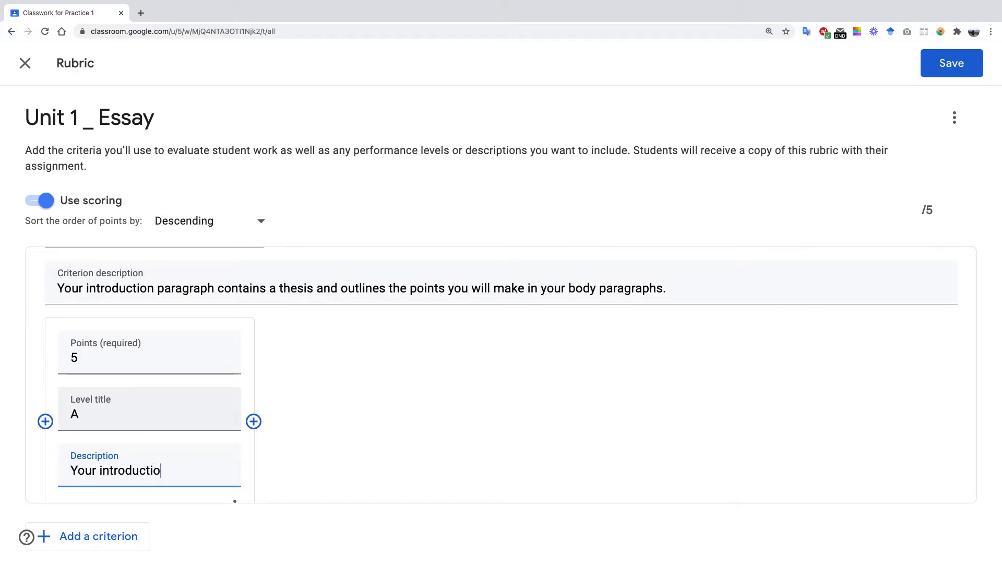
{"action": "type", "text": "n has a clear thesis and h"}
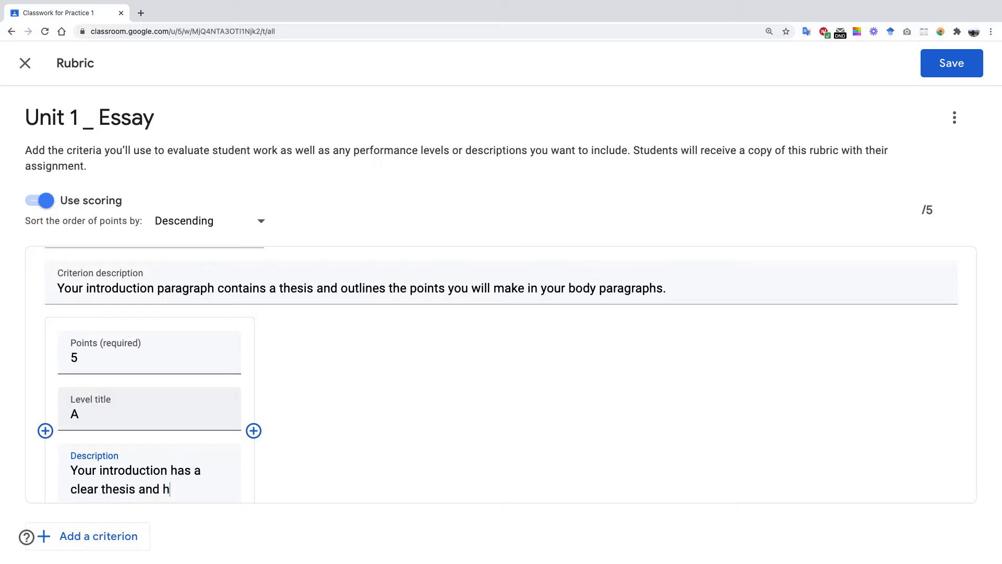
{"action": "type", "text": "ook. There are no "}
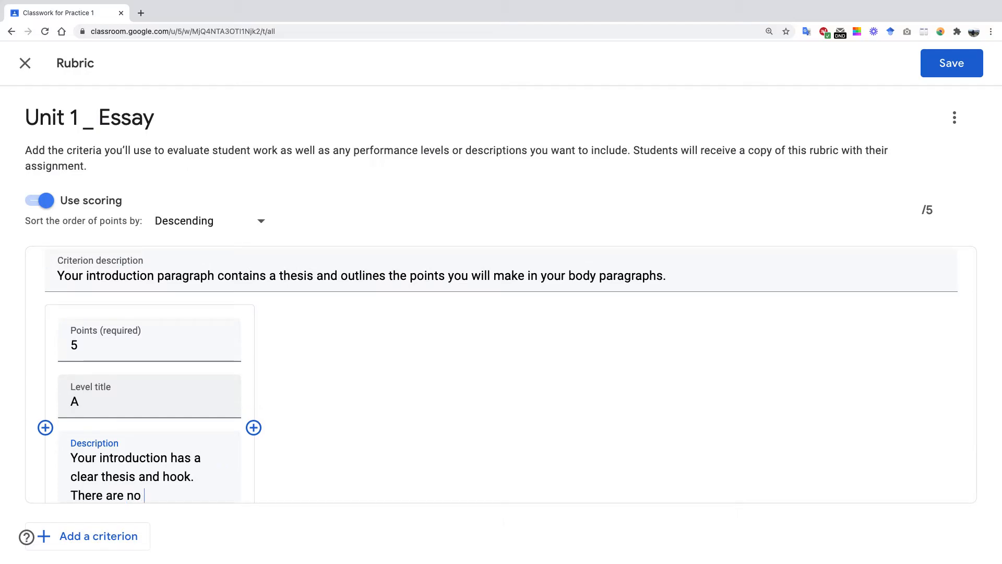
{"action": "type", "text": "grammar or spelling errors."}
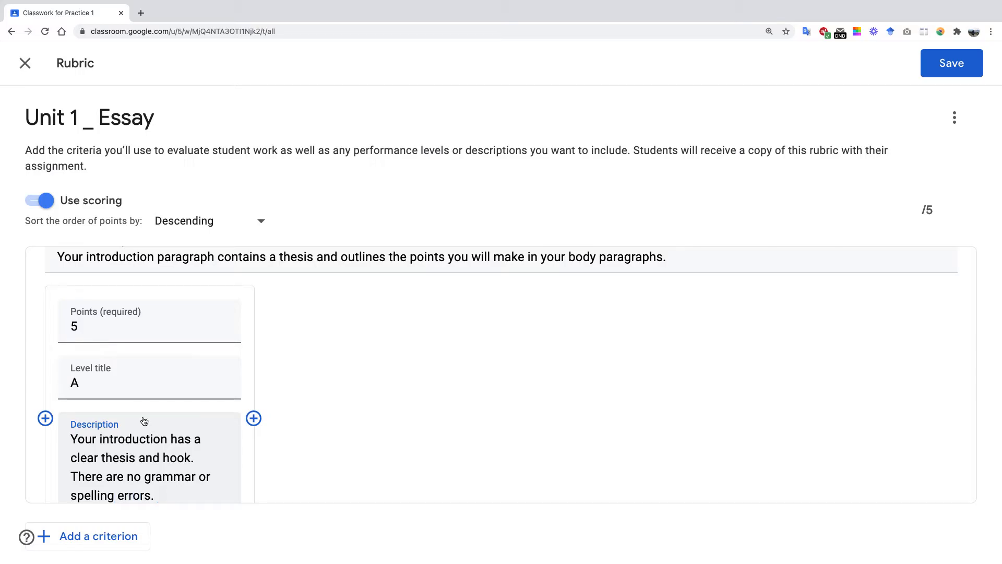
{"action": "scroll", "coordinate": [208, 389], "scroll_direction": "down", "scroll_amount": 2}
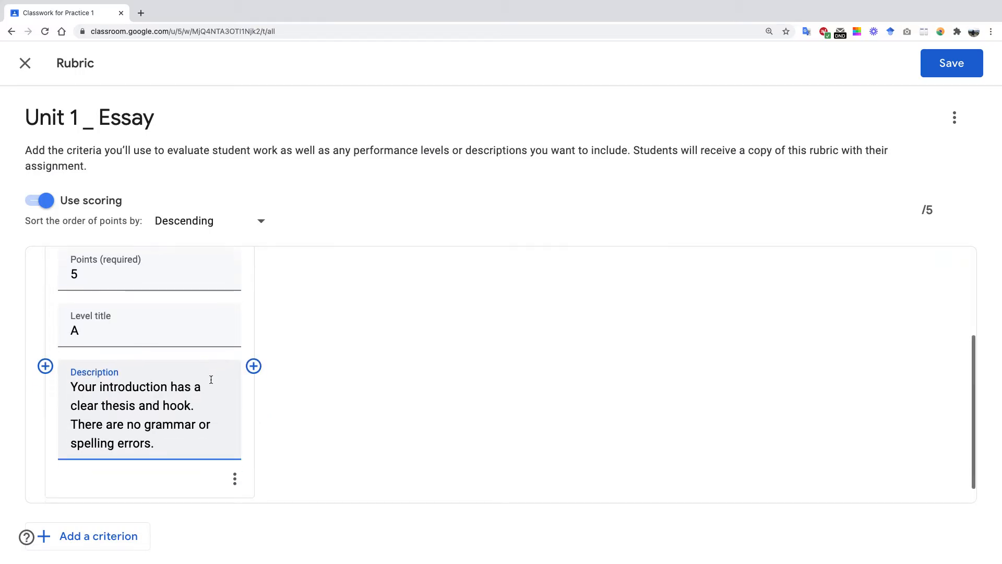
{"action": "left_click", "coordinate": [228, 480]}
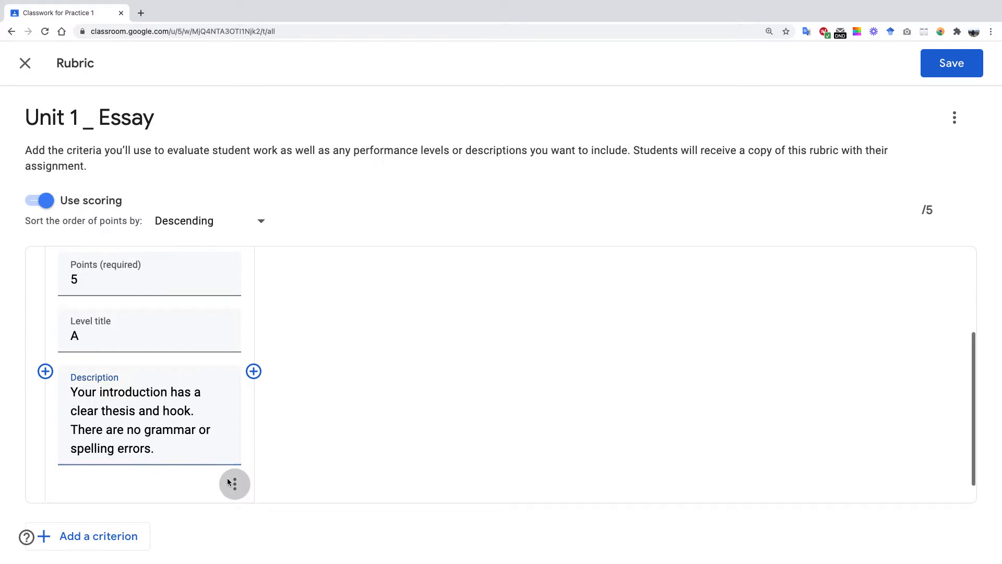
{"action": "left_click", "coordinate": [283, 417]}
{"action": "scroll", "coordinate": [287, 412], "scroll_direction": "up", "scroll_amount": 2}
{"action": "scroll", "coordinate": [287, 413], "scroll_direction": "down", "scroll_amount": 2}
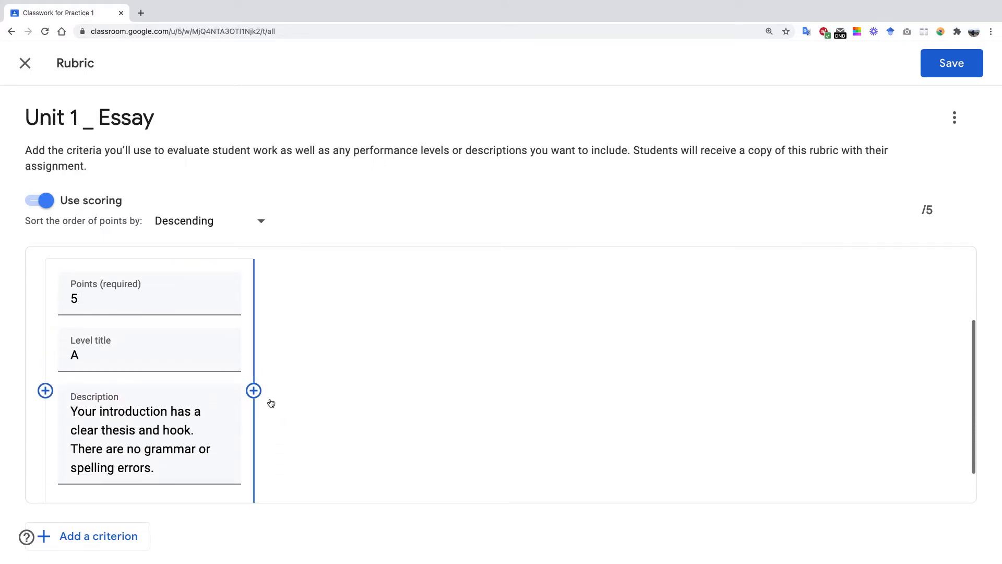
- Add a second level after level A, worth 4 points and titled B
{"action": "left_click", "coordinate": [254, 391]}
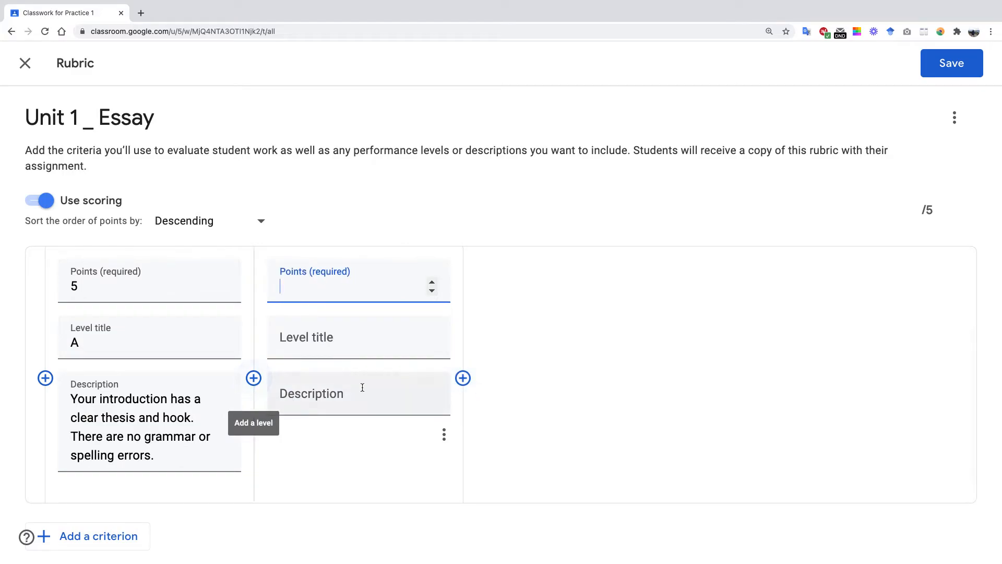
{"action": "type", "text": "4"}
{"action": "left_click", "coordinate": [382, 347]}
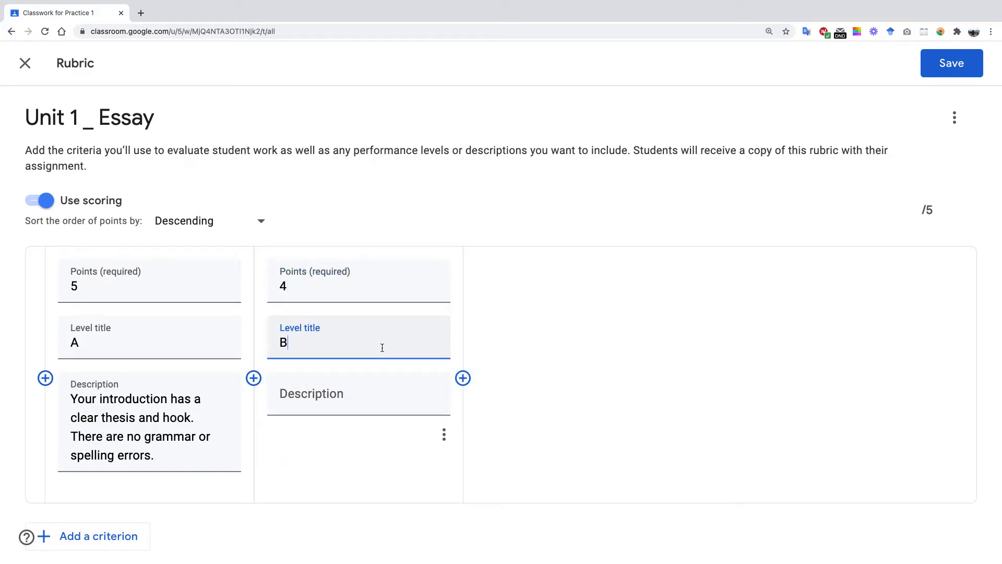
{"action": "left_click", "coordinate": [383, 399]}
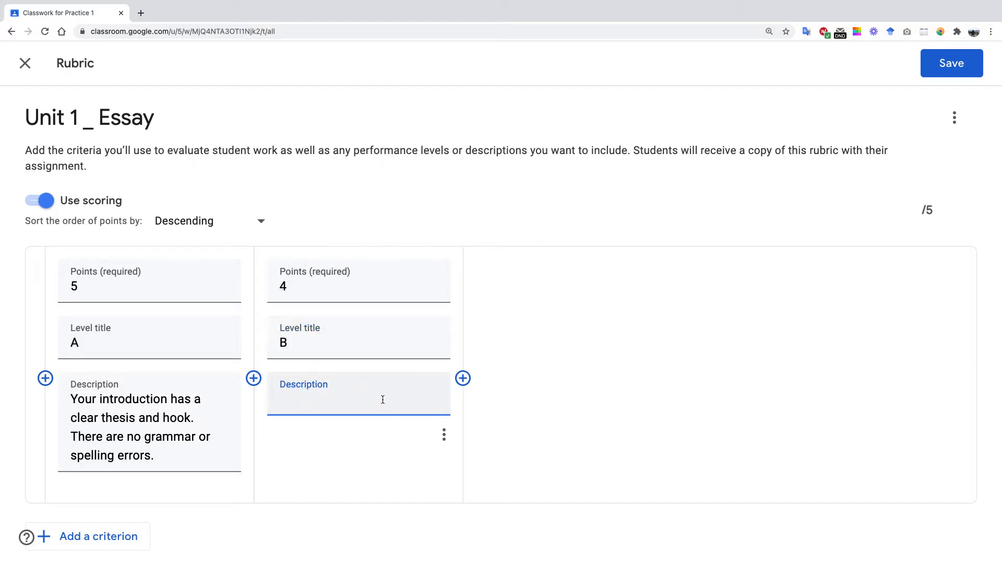
- Add a third level after level B, worth 3 points and titled C
{"action": "left_click", "coordinate": [463, 378]}
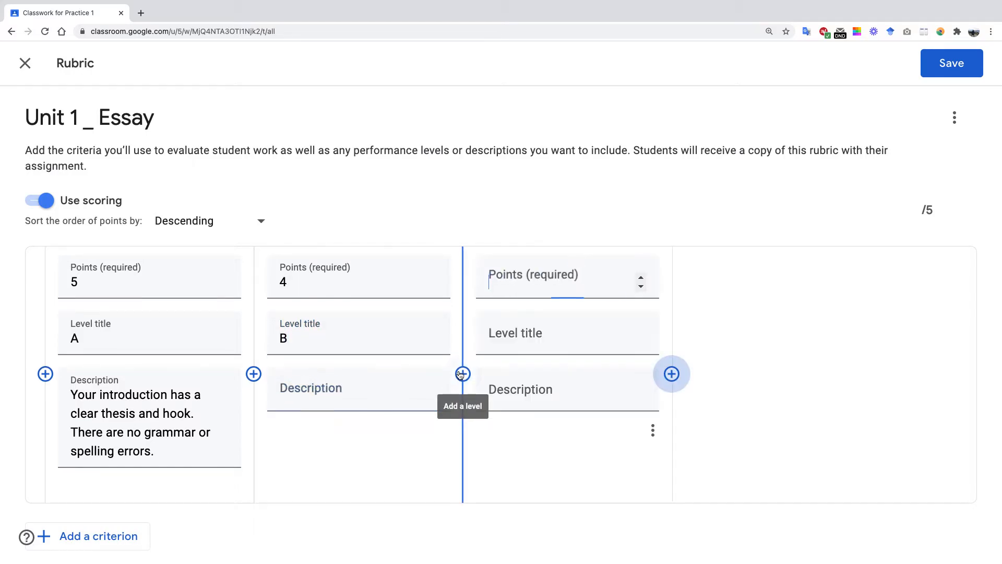
{"action": "type", "text": "3"}
{"action": "left_click", "coordinate": [562, 338]}
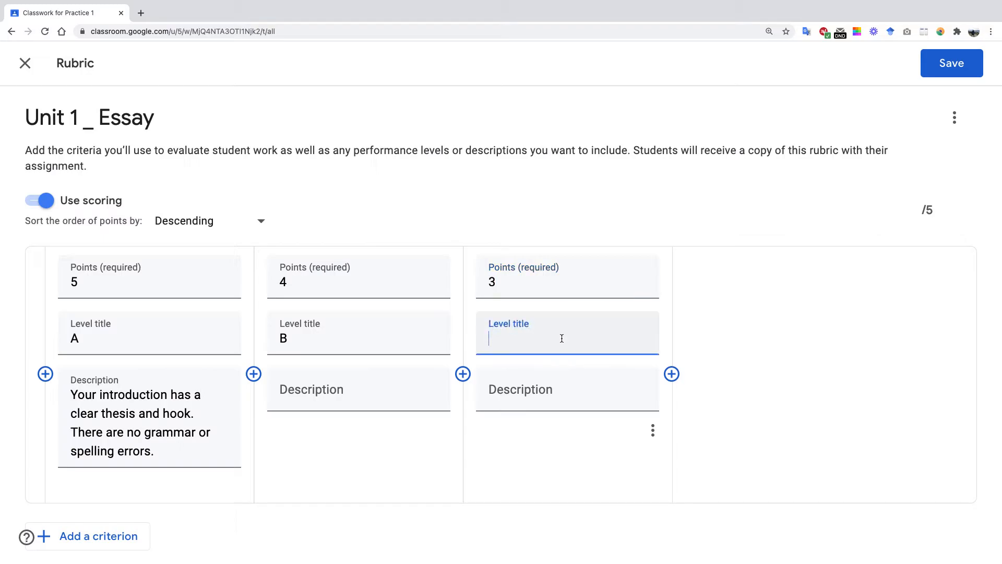
{"action": "type", "text": "C"}
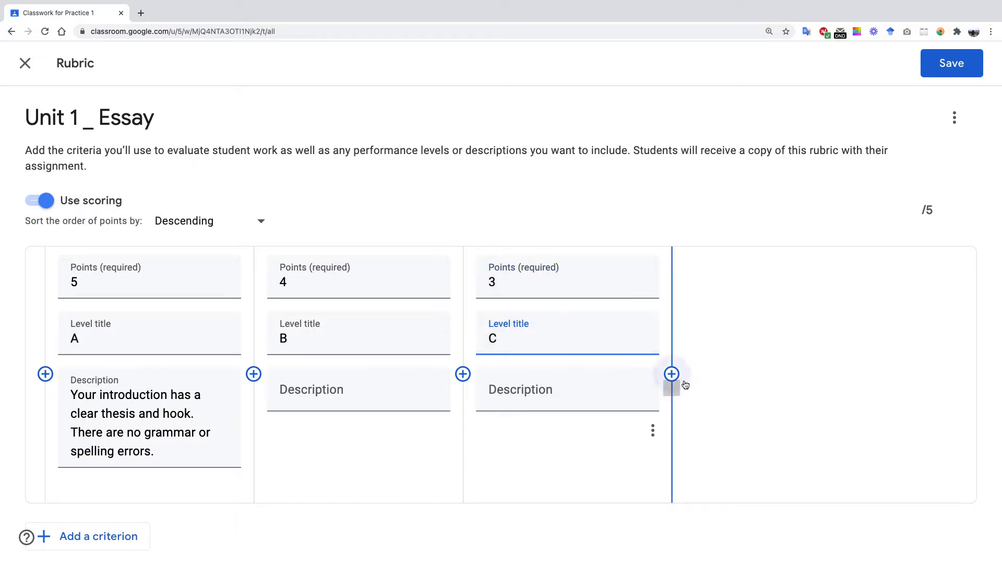
- Add a fourth level after level C, worth 2 points and titled D
{"action": "left_click", "coordinate": [671, 373]}
{"action": "type", "text": "2"}
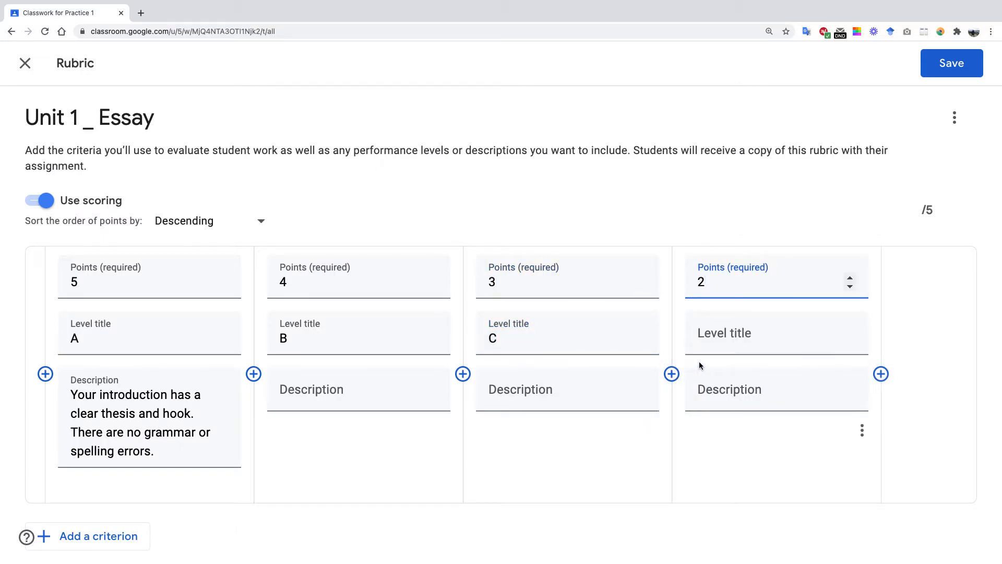
{"action": "left_click", "coordinate": [781, 333]}
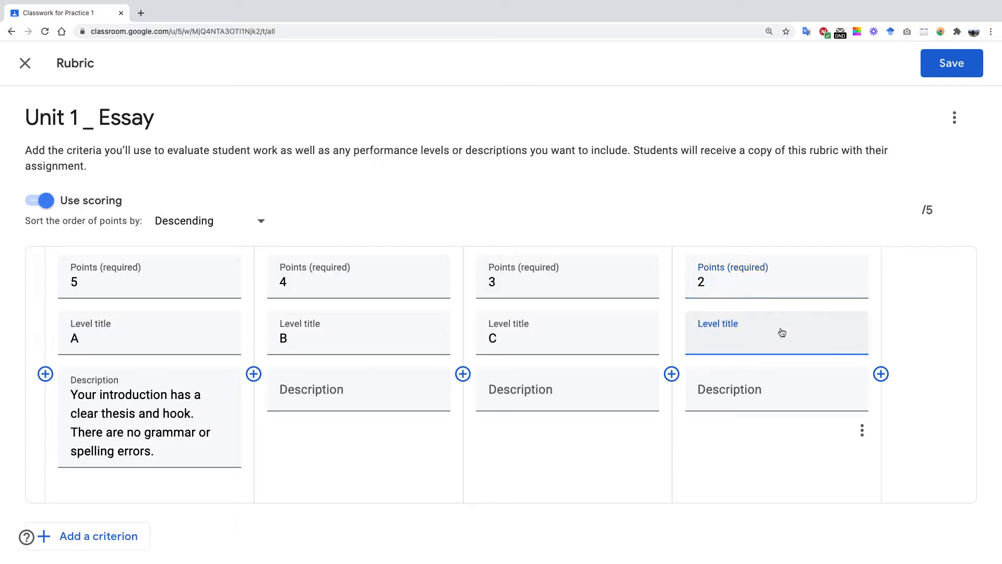
- Add a fifth level after level D, worth 1 point and titled F
{"action": "left_click", "coordinate": [880, 374]}
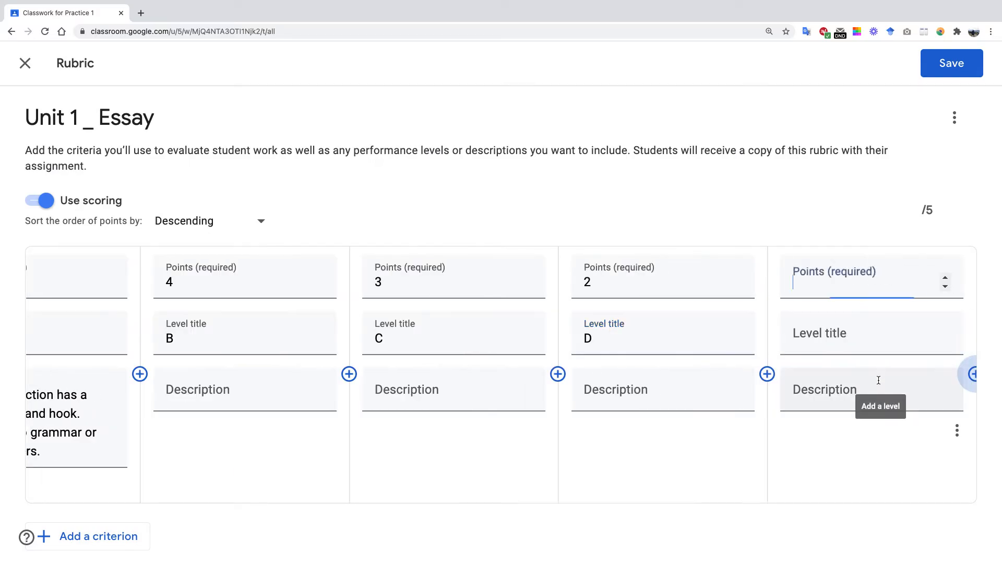
{"action": "type", "text": "1"}
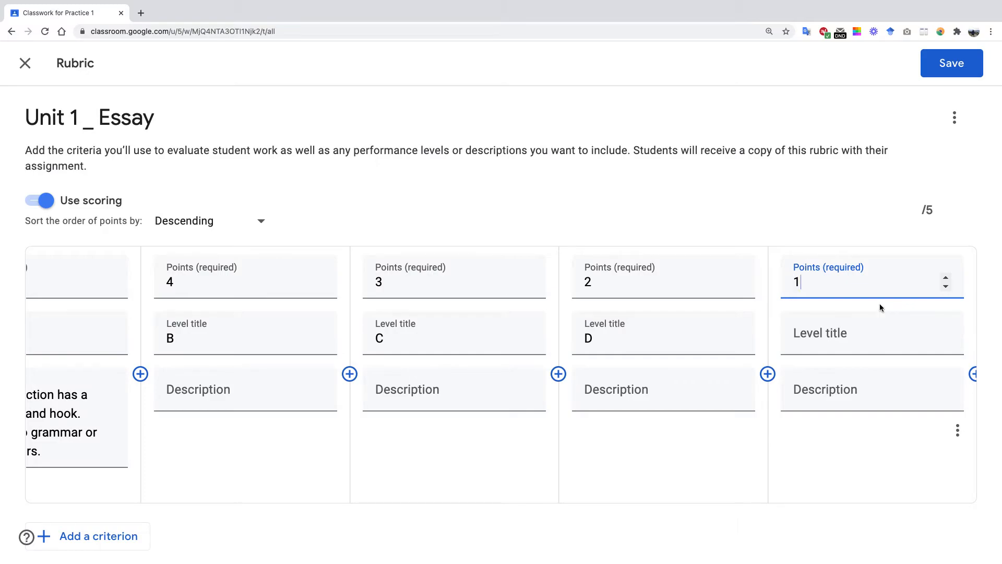
{"action": "left_click", "coordinate": [851, 333]}
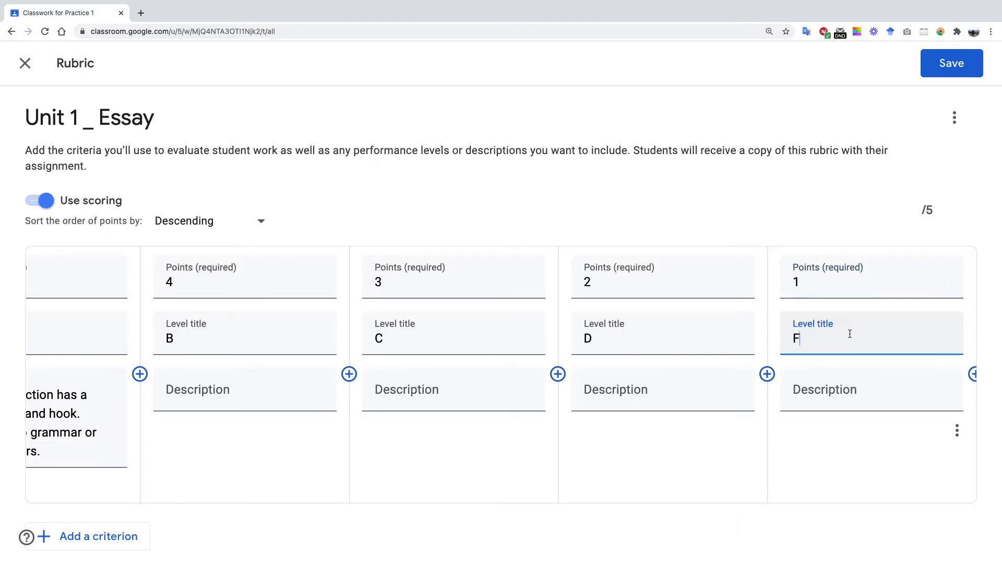
{"action": "scroll", "coordinate": [590, 331], "scroll_direction": "left", "scroll_amount": 3}
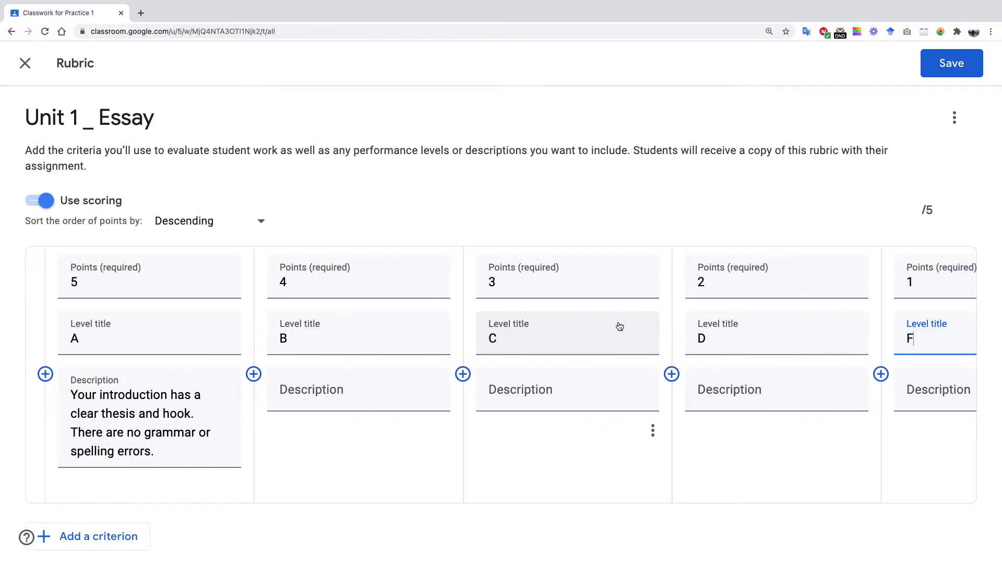
{"action": "scroll", "coordinate": [620, 325], "scroll_direction": "right", "scroll_amount": 3}
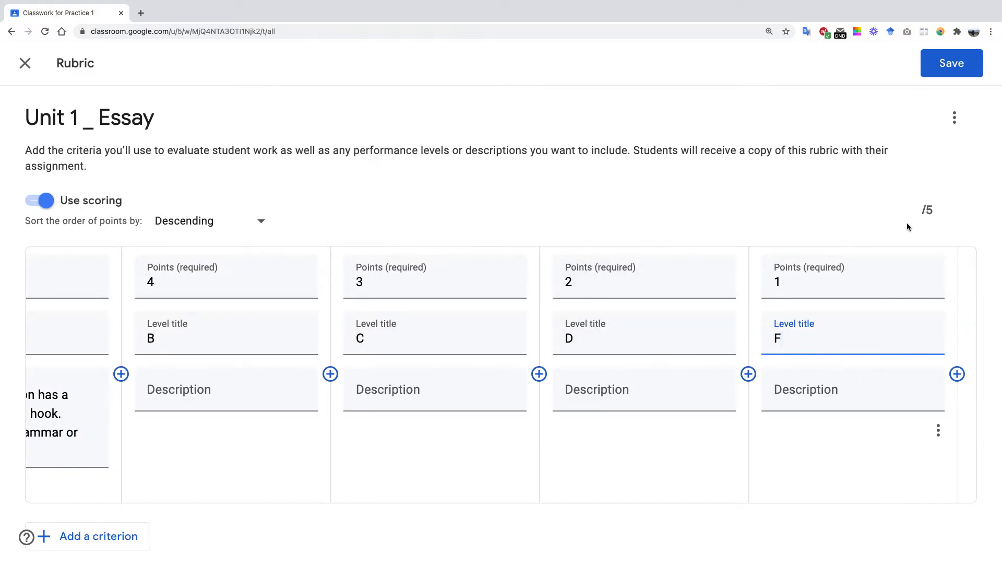
- Duplicate the Introduction Paragraph criterion and title the copy "Body Paragraphs"
{"action": "scroll", "coordinate": [905, 261], "scroll_direction": "up", "scroll_amount": 3}
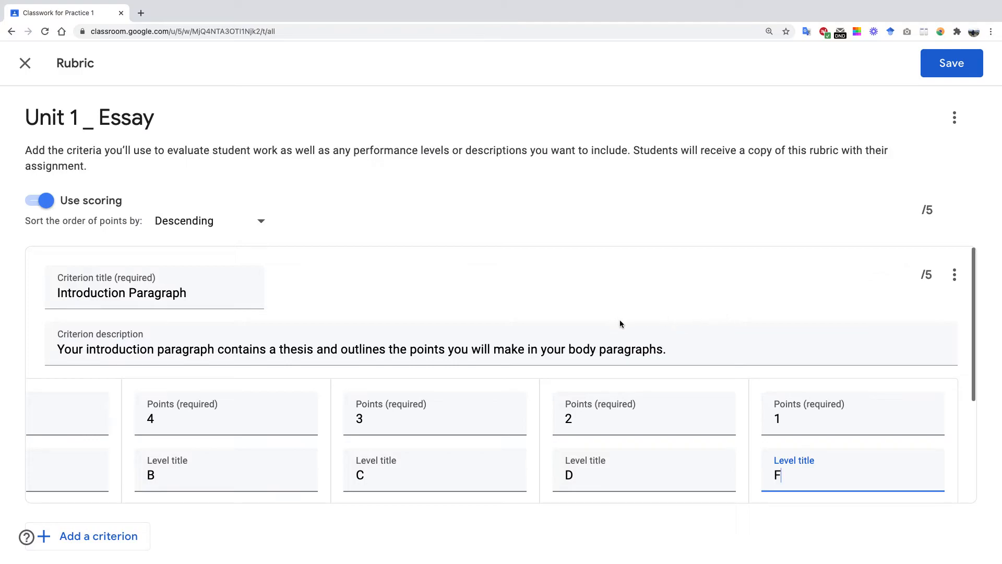
{"action": "scroll", "coordinate": [689, 342], "scroll_direction": "down", "scroll_amount": 2}
{"action": "scroll", "coordinate": [699, 345], "scroll_direction": "up", "scroll_amount": 2}
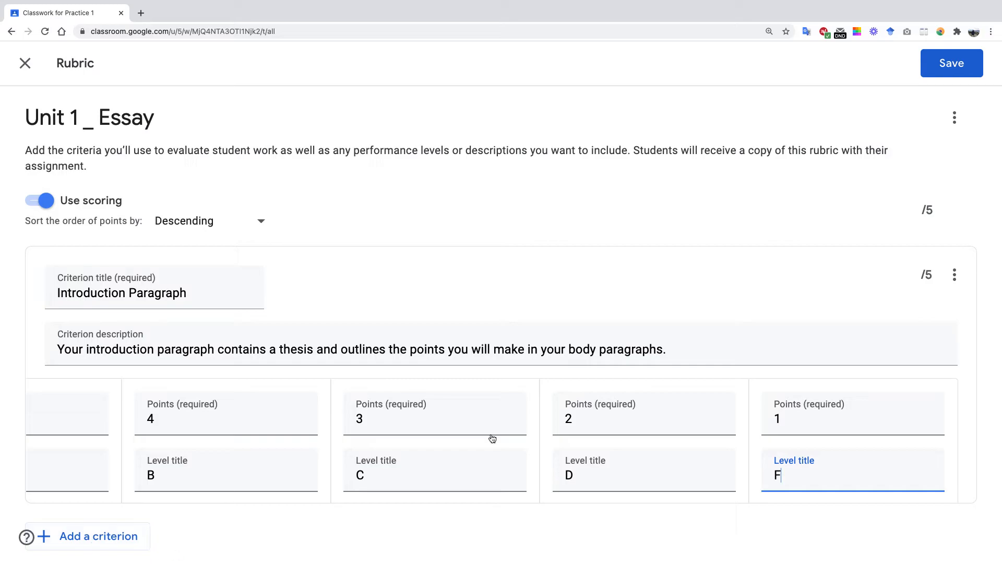
{"action": "scroll", "coordinate": [554, 412], "scroll_direction": "down", "scroll_amount": 1}
{"action": "scroll", "coordinate": [560, 405], "scroll_direction": "up", "scroll_amount": 1}
{"action": "left_click", "coordinate": [955, 276]}
{"action": "left_click", "coordinate": [888, 317]}
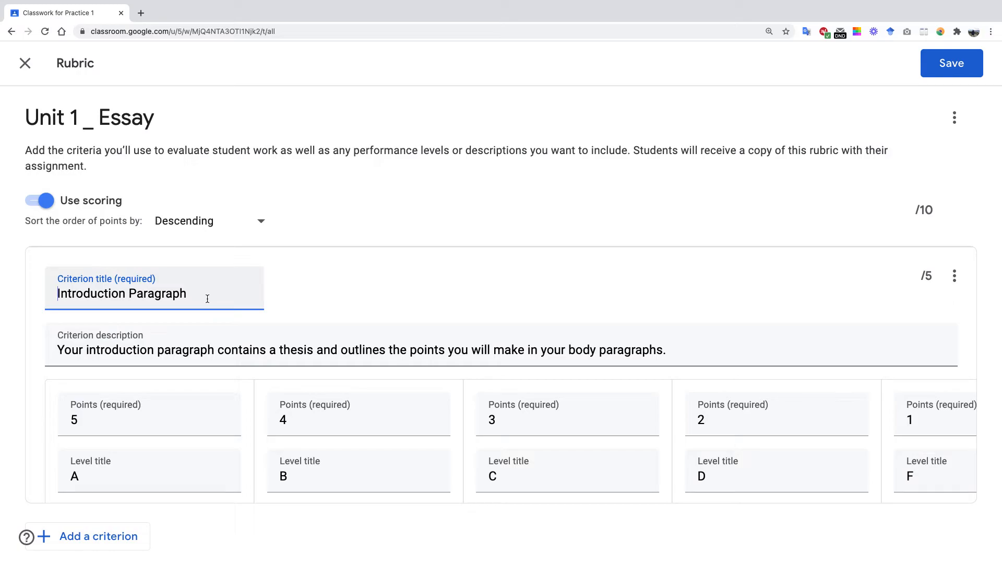
{"action": "left_click_drag", "start_coordinate": [207, 298], "coordinate": [29, 286]}
{"action": "type", "text": "Bod"}
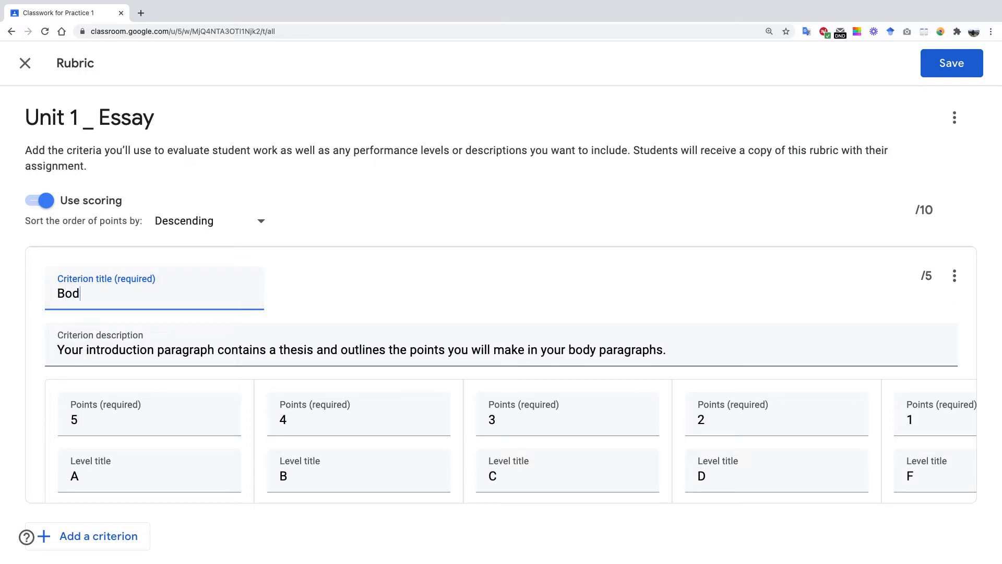
{"action": "type", "text": "y Paragraphs"}
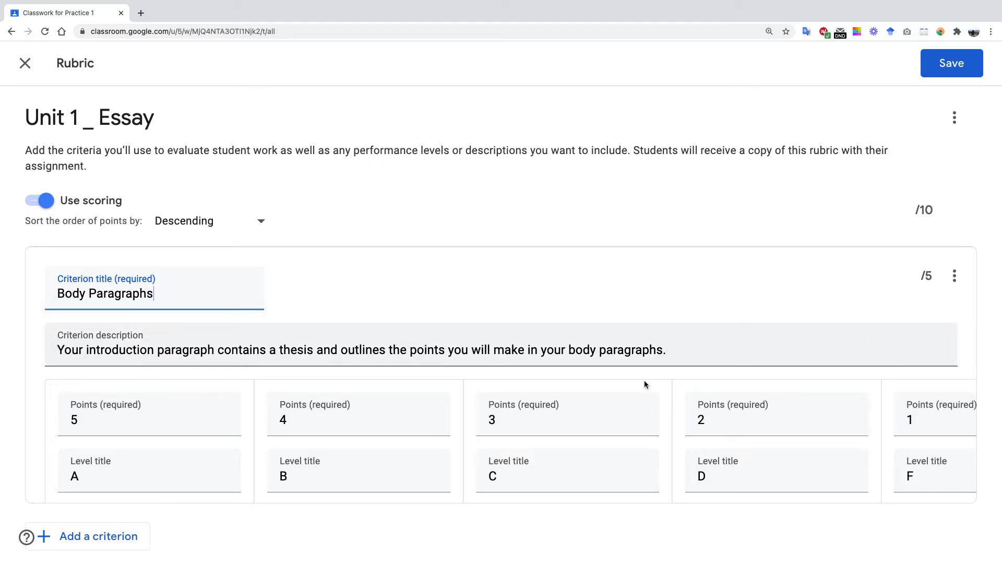
- Replace the Body Paragraphs criterion description with "Body paragraphs...."
{"action": "left_click", "coordinate": [678, 353]}
{"action": "left_click_drag", "start_coordinate": [385, 365], "coordinate": [1, 345]}
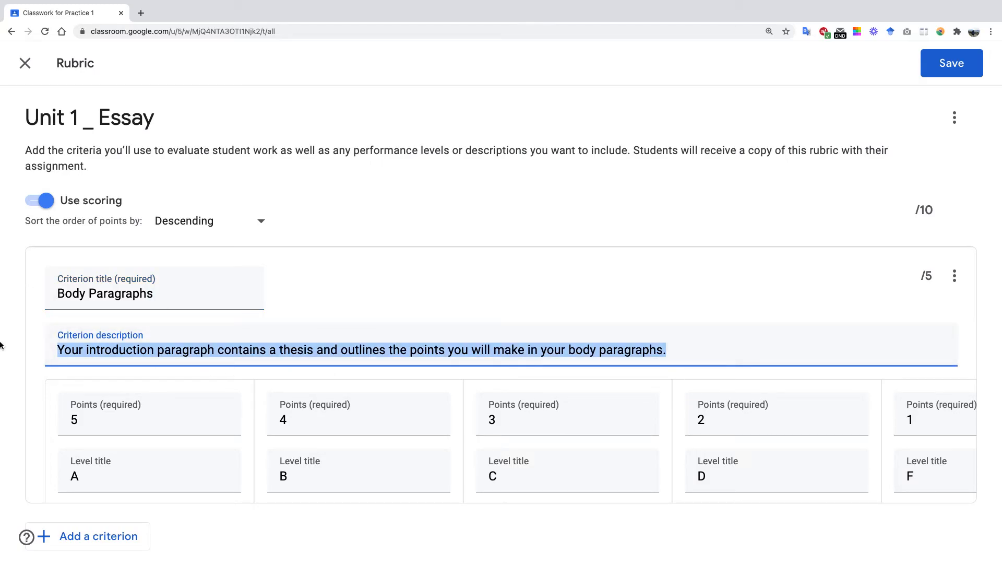
{"action": "type", "text": "Body par"}
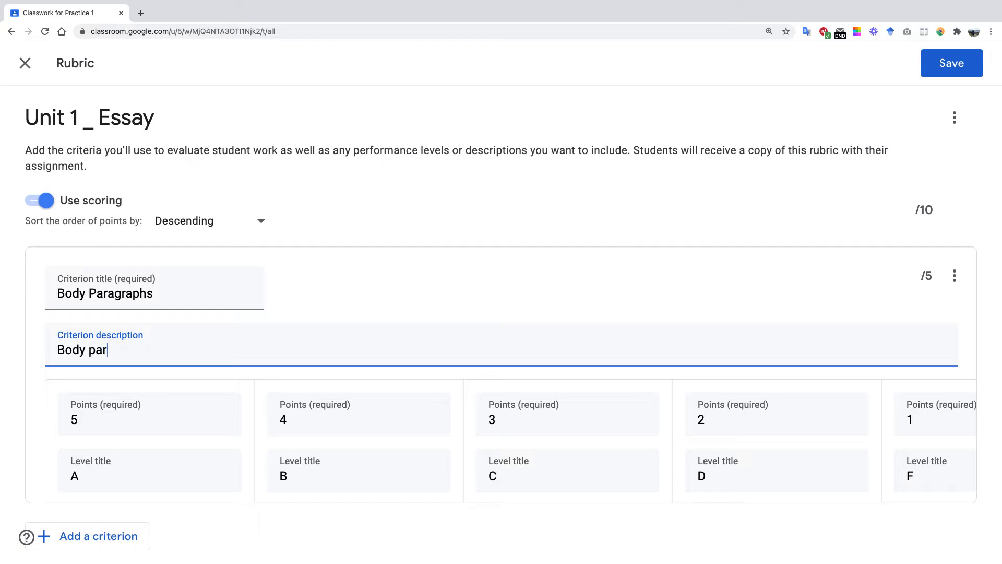
{"action": "type", "text": "agraphs...."}
- Replace the level A description of the Body Paragraphs criterion with "Body paragraphs"
{"action": "scroll", "coordinate": [323, 356], "scroll_direction": "down", "scroll_amount": 2}
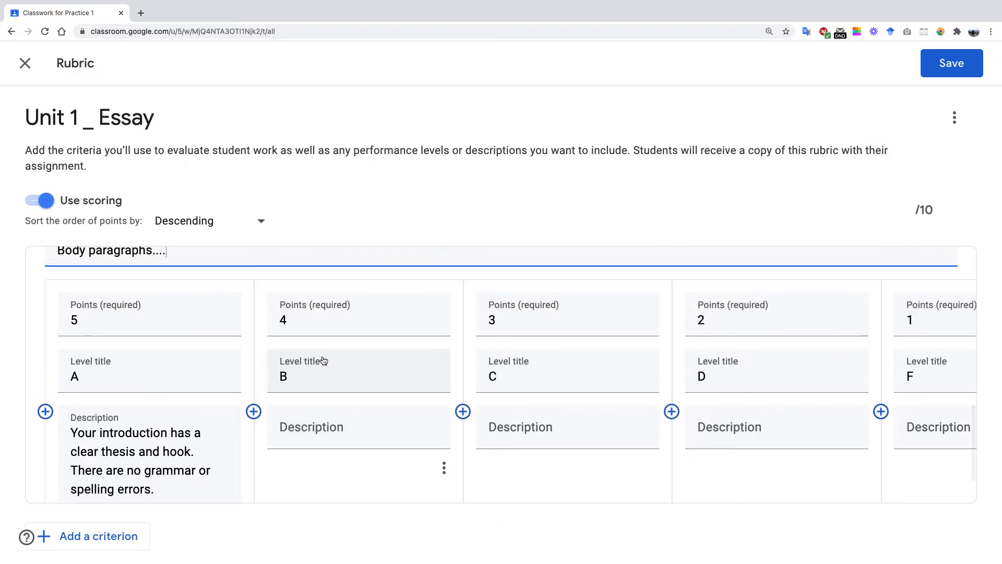
{"action": "scroll", "coordinate": [325, 366], "scroll_direction": "down", "scroll_amount": 2}
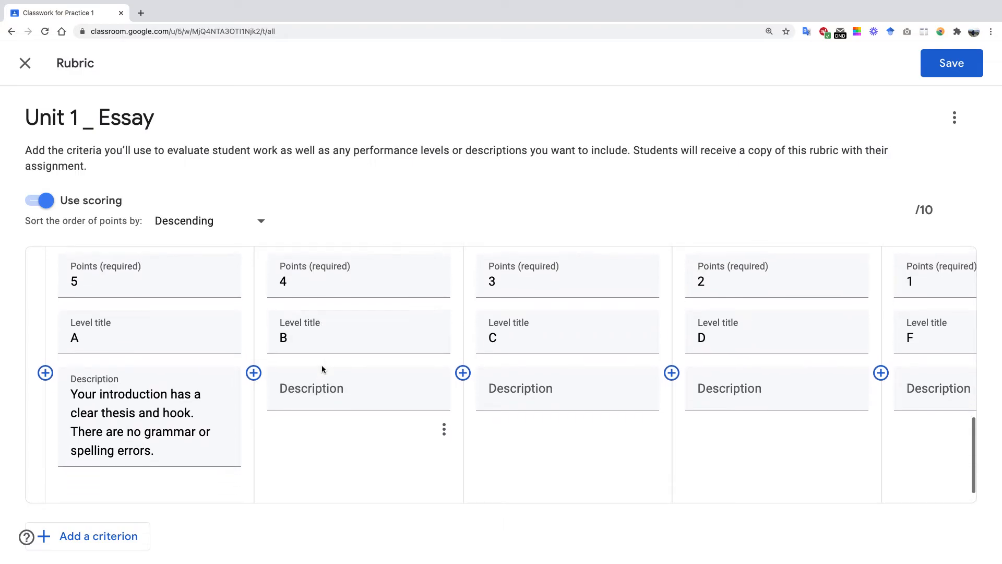
{"action": "left_click_drag", "start_coordinate": [174, 414], "coordinate": [49, 351]}
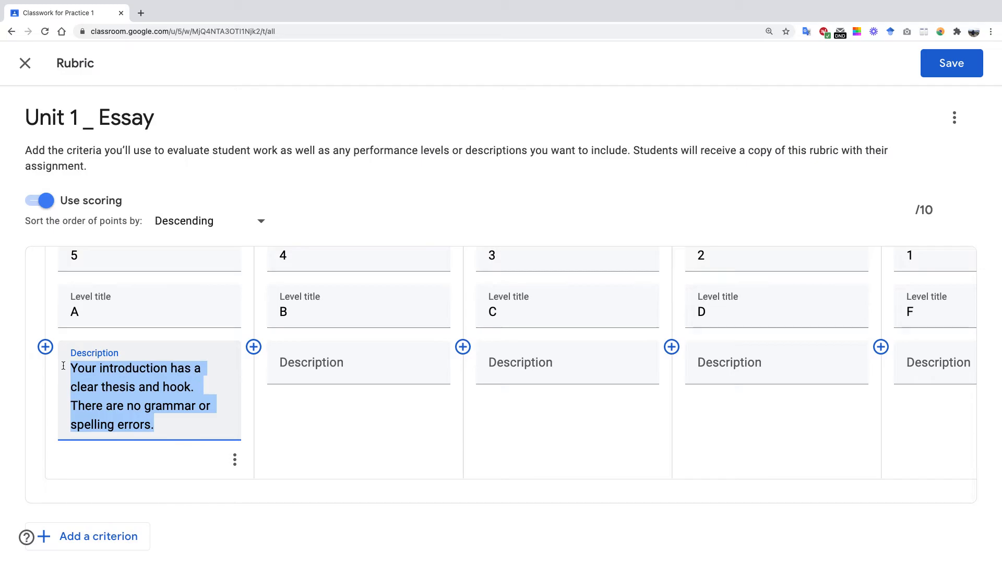
{"action": "type", "text": "Body"}
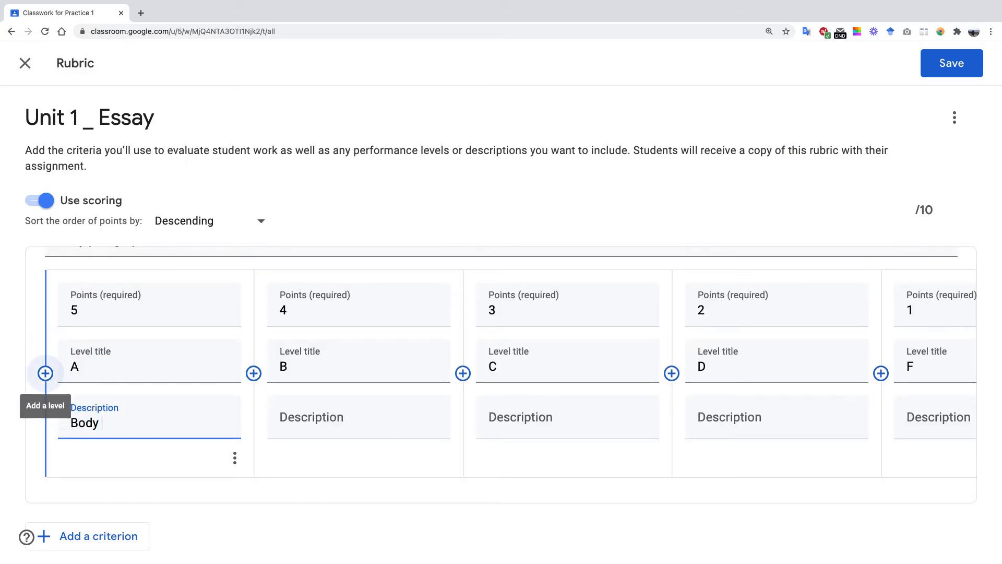
{"action": "type", "text": " paragraphs"}
{"action": "left_click", "coordinate": [418, 234]}
{"action": "scroll", "coordinate": [371, 377], "scroll_direction": "up", "scroll_amount": 1}
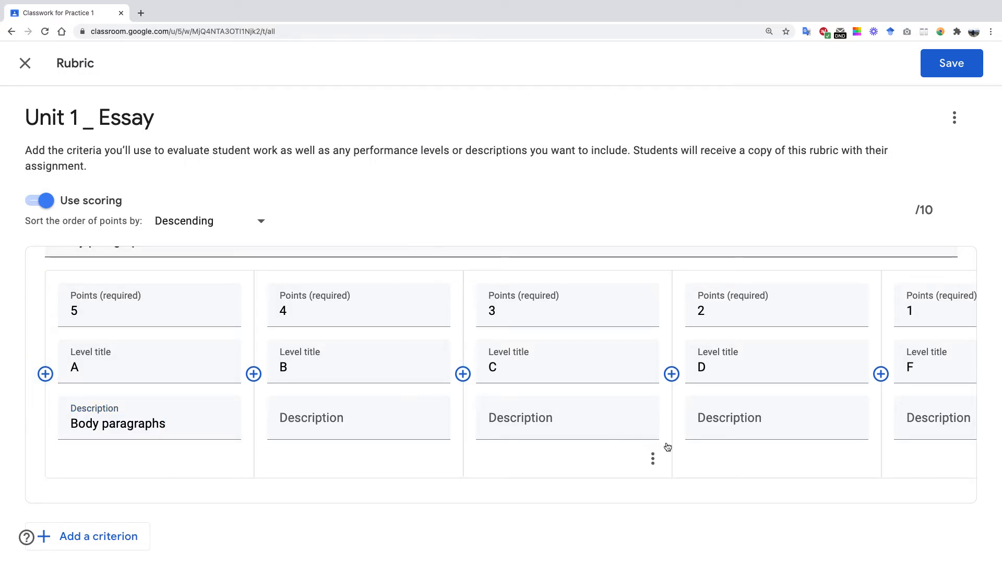
- Review both criteria of the rubric and save it to the assignment
{"action": "scroll", "coordinate": [887, 470], "scroll_direction": "up", "scroll_amount": 5}
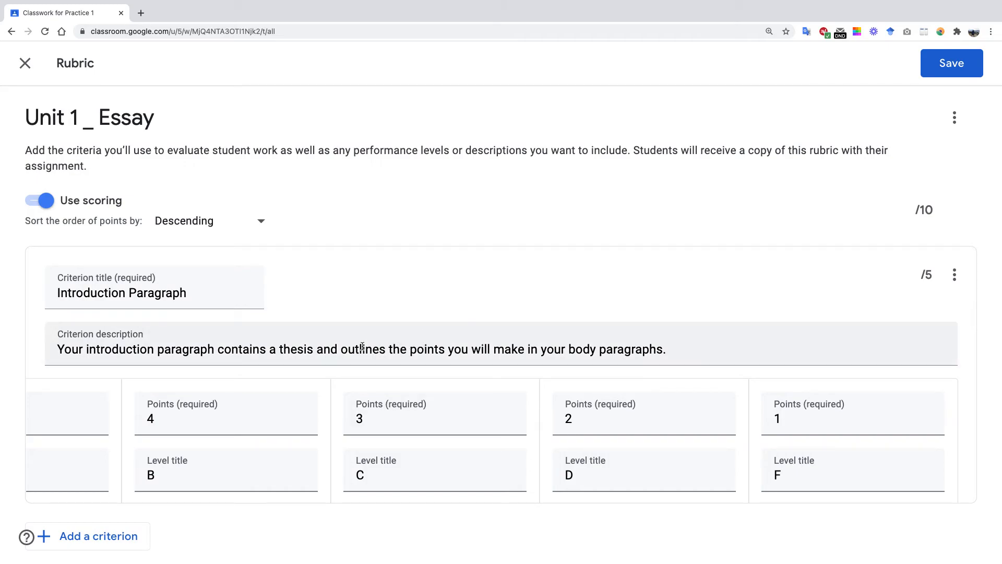
{"action": "scroll", "coordinate": [358, 410], "scroll_direction": "left", "scroll_amount": 3}
{"action": "scroll", "coordinate": [373, 405], "scroll_direction": "down", "scroll_amount": 3}
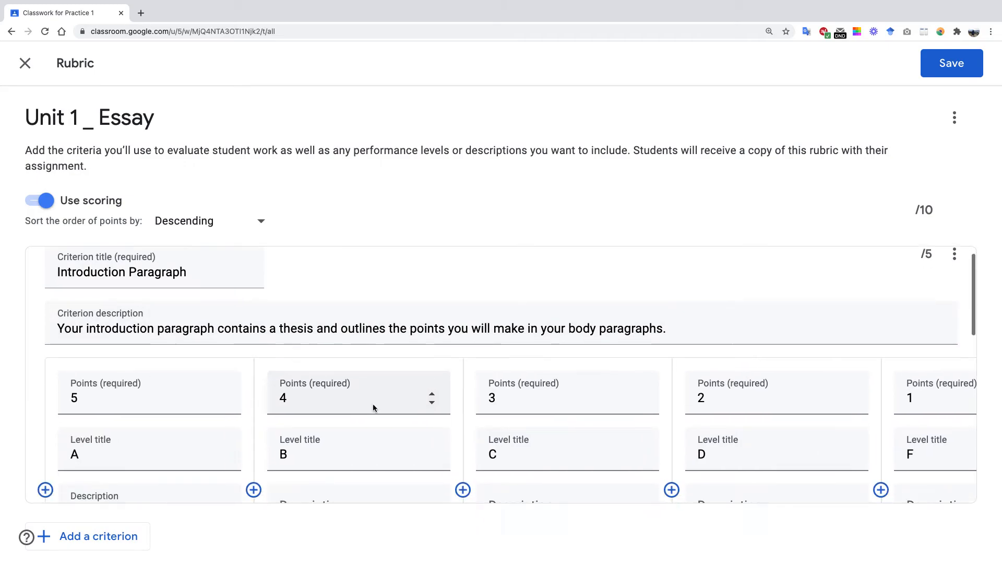
{"action": "scroll", "coordinate": [375, 405], "scroll_direction": "right", "scroll_amount": 2}
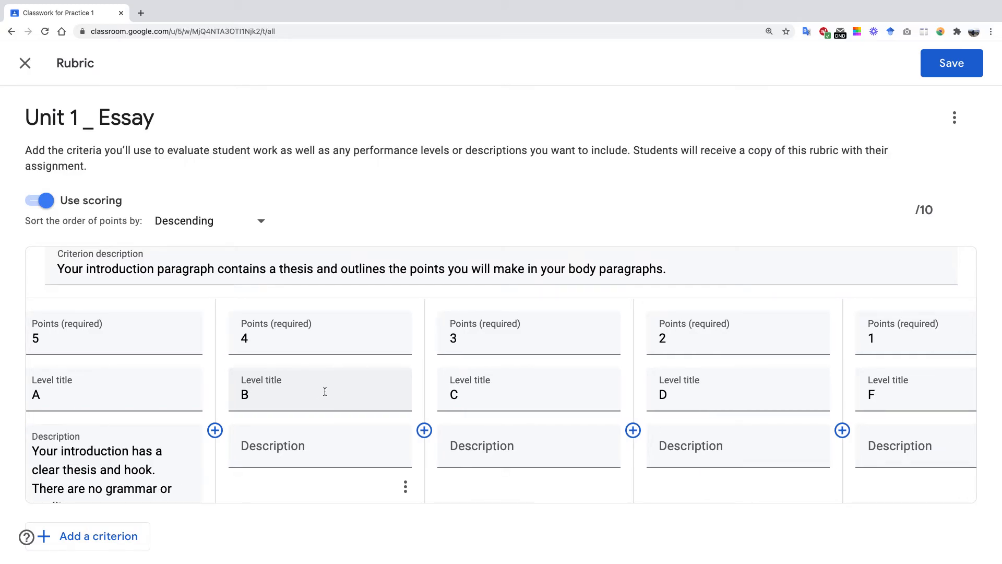
{"action": "scroll", "coordinate": [325, 391], "scroll_direction": "down", "scroll_amount": 10}
{"action": "scroll", "coordinate": [325, 390], "scroll_direction": "up", "scroll_amount": 12}
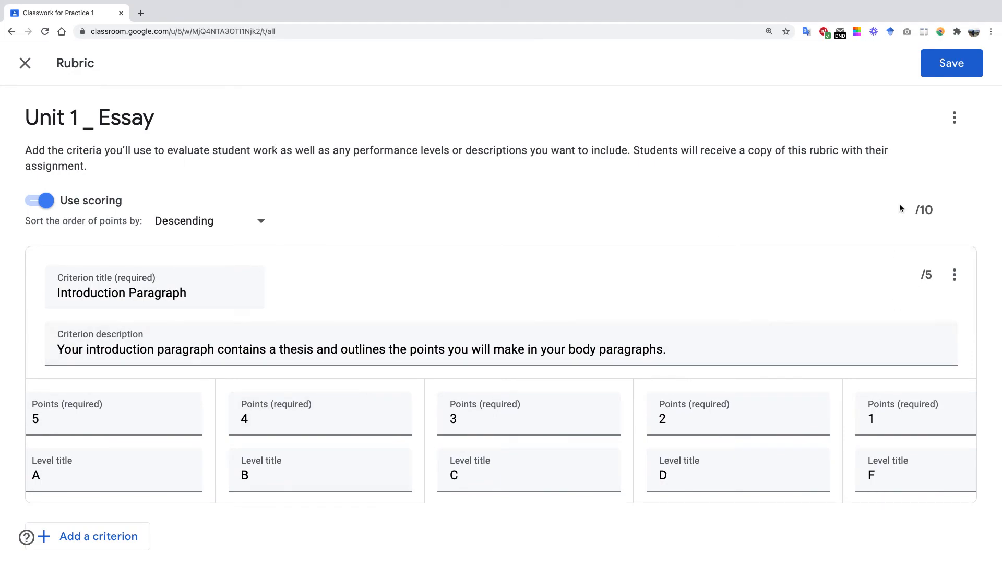
{"action": "left_click", "coordinate": [949, 70]}
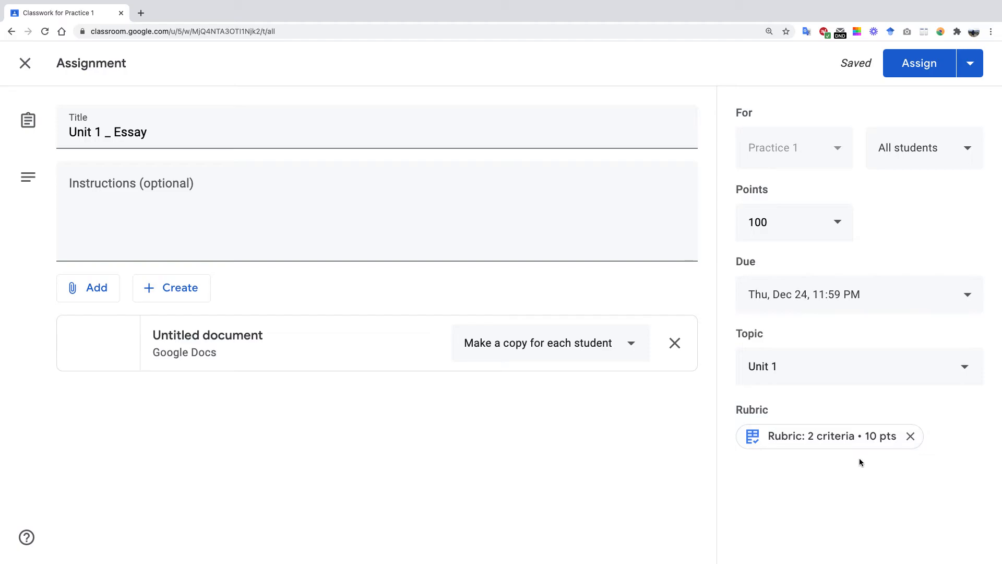
- Set the assignment's points to 10 and assign it to the class
{"action": "left_click", "coordinate": [772, 224]}
{"action": "key", "text": "ctrl+a"}
{"action": "type", "text": "10"}
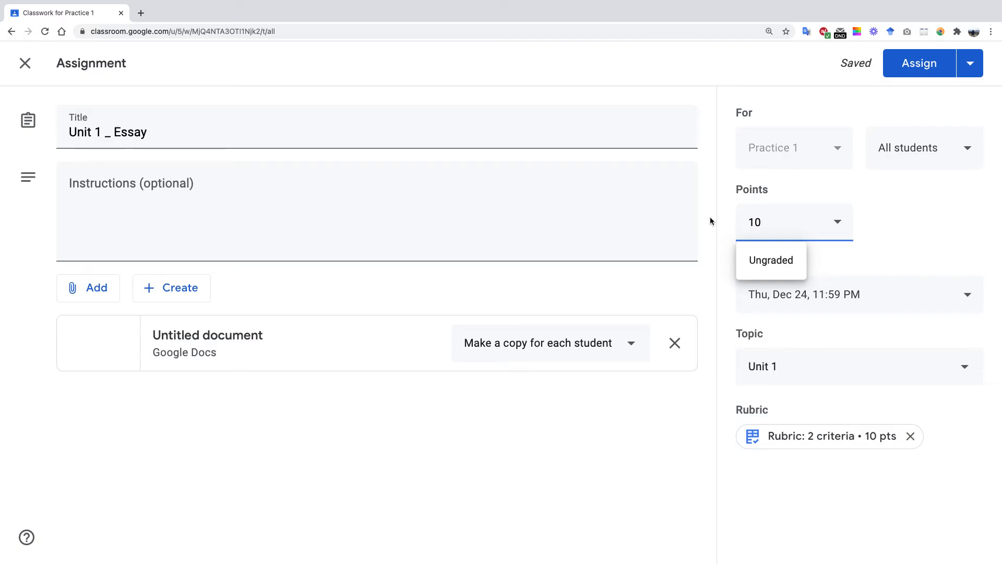
{"action": "left_click", "coordinate": [673, 451]}
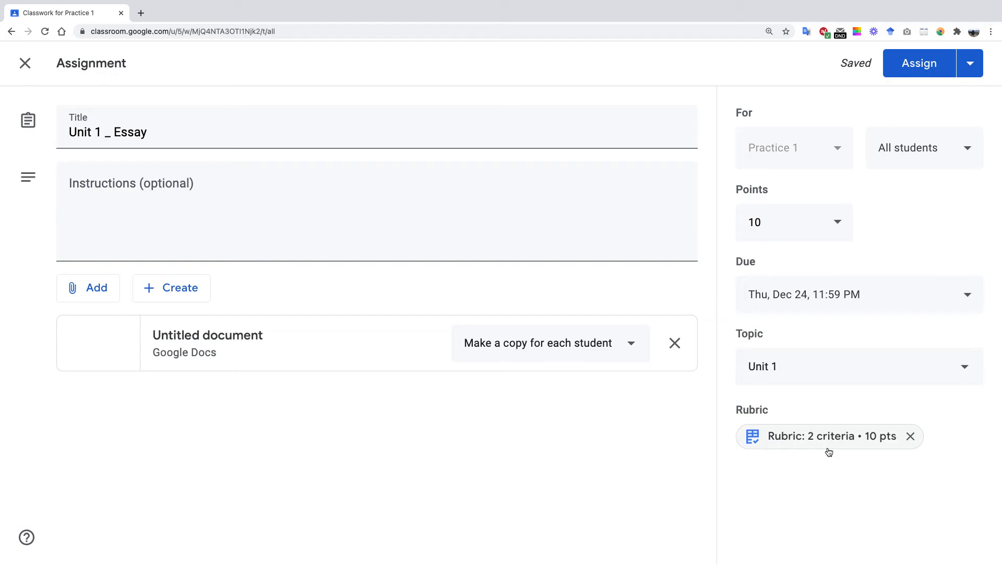
{"action": "left_click", "coordinate": [923, 64]}
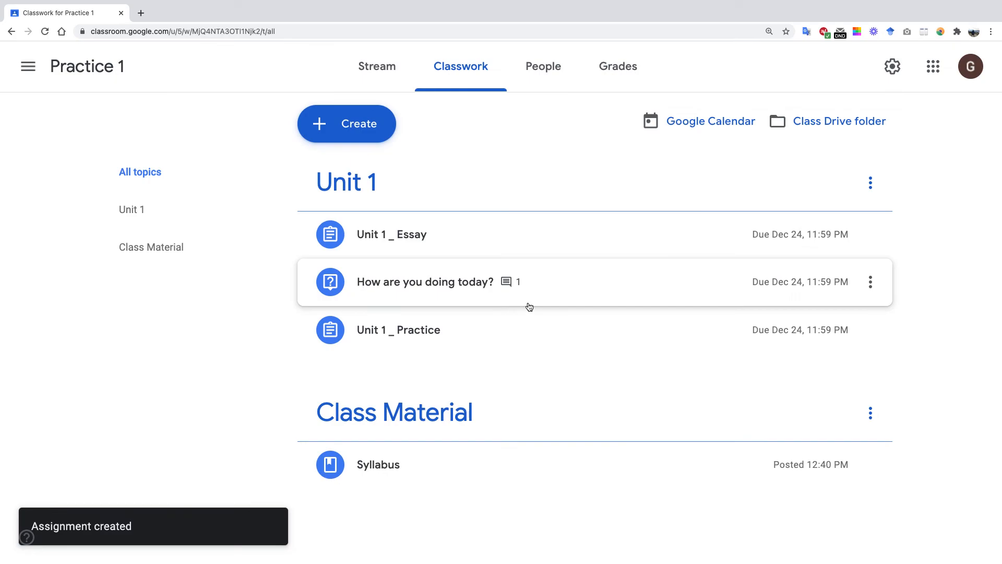
- Open the rubric of the posted Unit 1 _ Essay assignment and examine its criteria and levels
{"action": "left_click", "coordinate": [535, 238]}
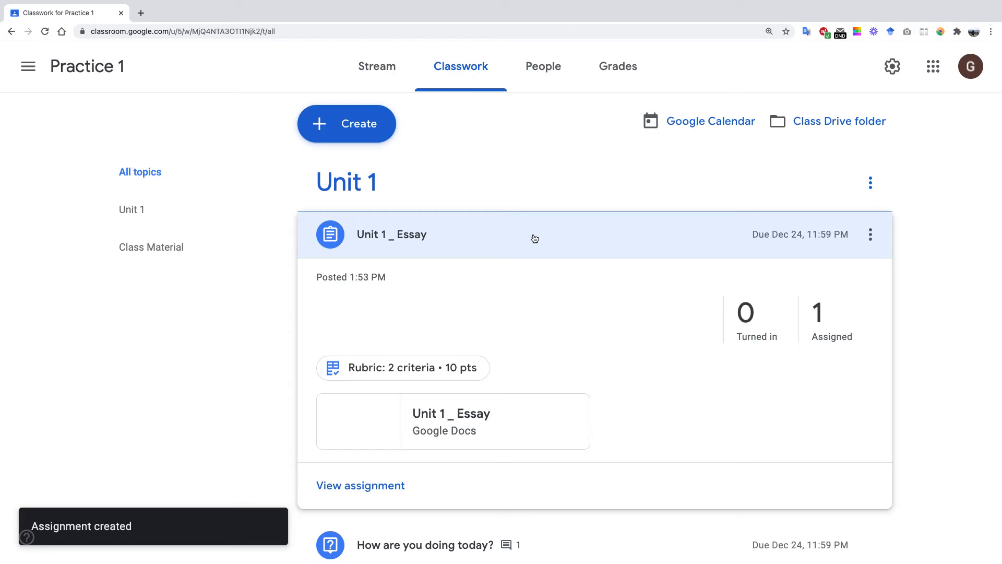
{"action": "scroll", "coordinate": [534, 238], "scroll_direction": "down", "scroll_amount": 1}
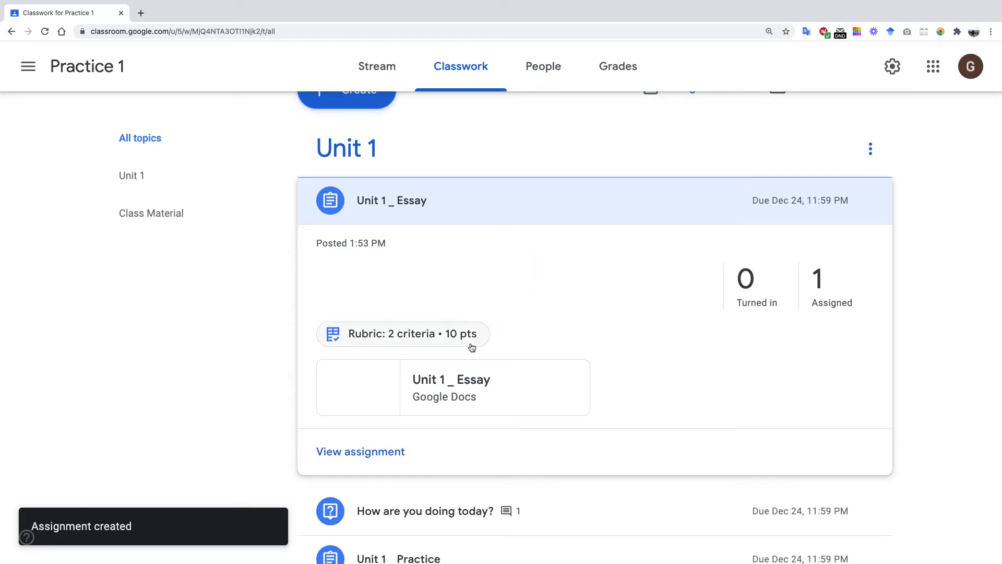
{"action": "left_click", "coordinate": [442, 336]}
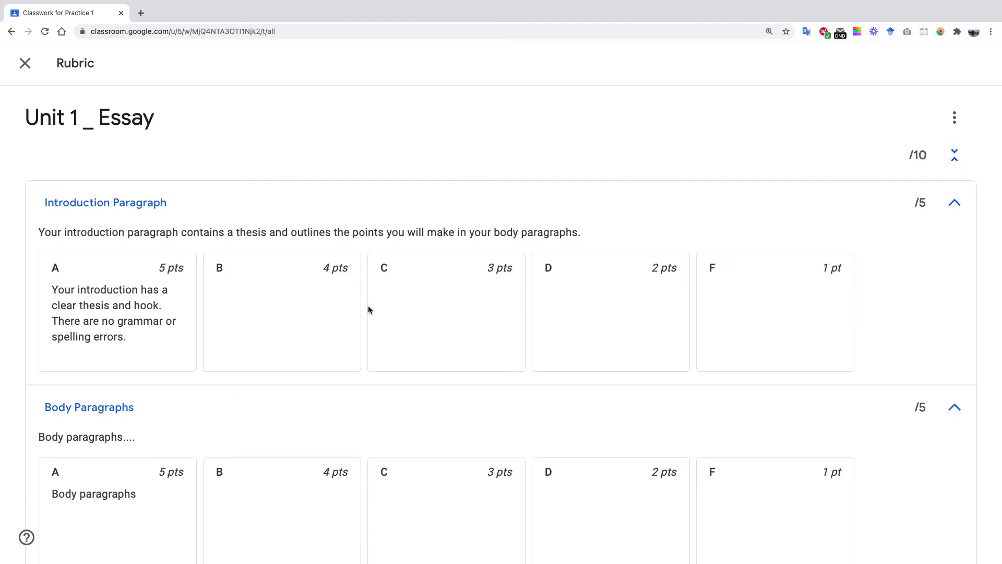
{"action": "scroll", "coordinate": [185, 383], "scroll_direction": "down", "scroll_amount": 1}
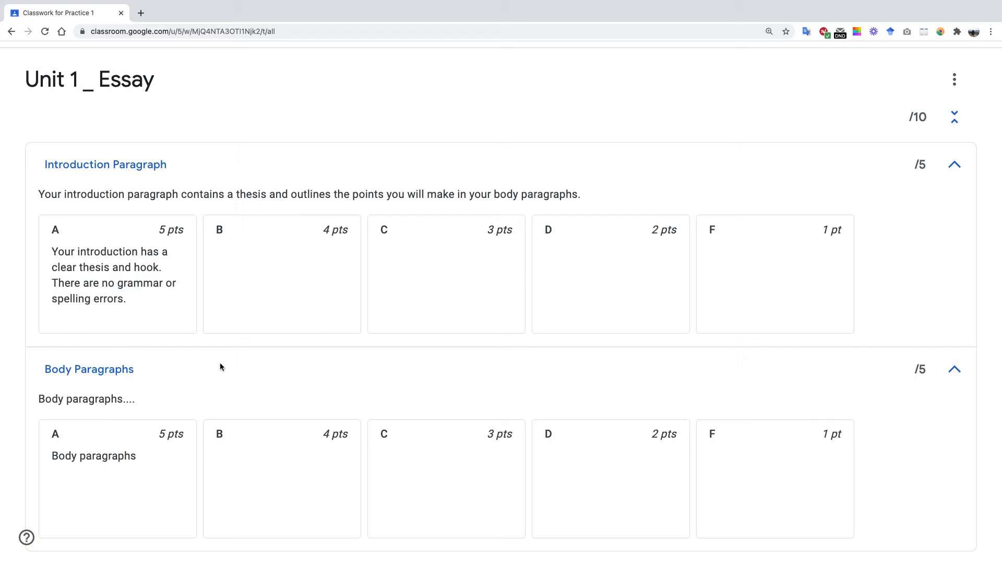
{"action": "scroll", "coordinate": [218, 362], "scroll_direction": "up", "scroll_amount": 1}
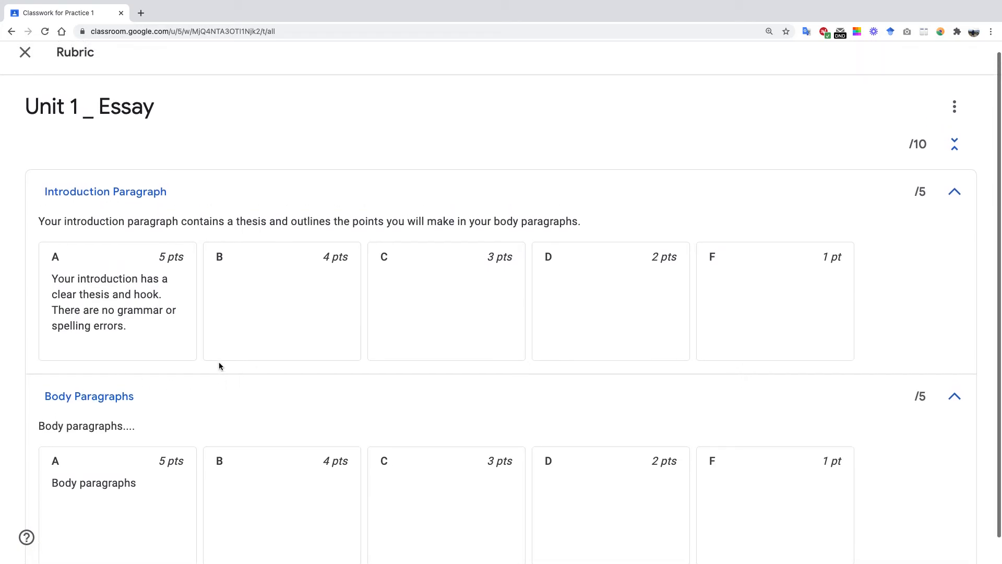
{"action": "scroll", "coordinate": [394, 385], "scroll_direction": "down", "scroll_amount": 1}
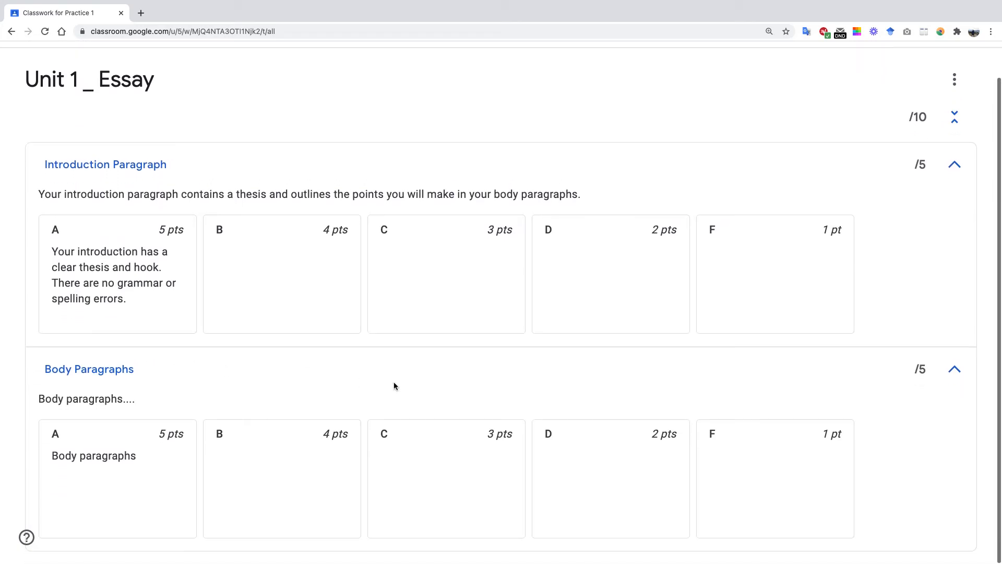
- Collapse the Body Paragraphs and Introduction Paragraph criteria to see the compact view, and close the rubric
{"action": "left_click", "coordinate": [954, 370]}
{"action": "left_click", "coordinate": [954, 204]}
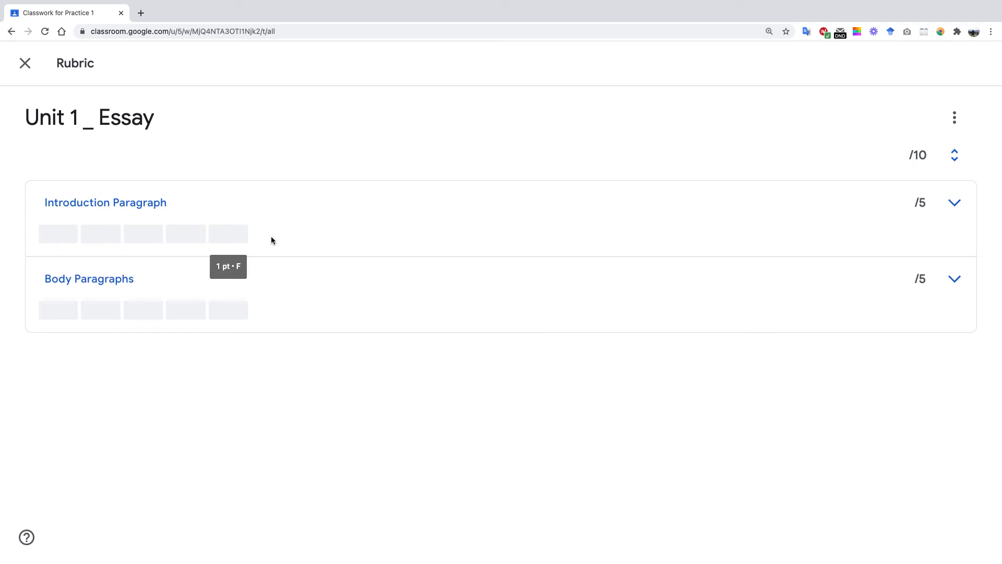
{"action": "left_click", "coordinate": [30, 68]}
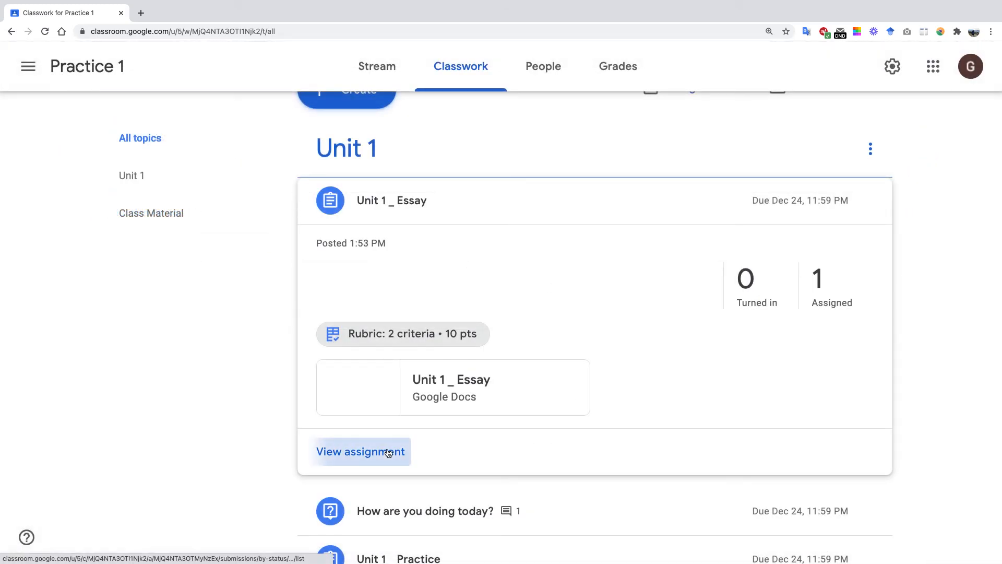
- Open the full Unit 1 _ Essay assignment and look at its instructions and student work pages
{"action": "left_click", "coordinate": [388, 452]}
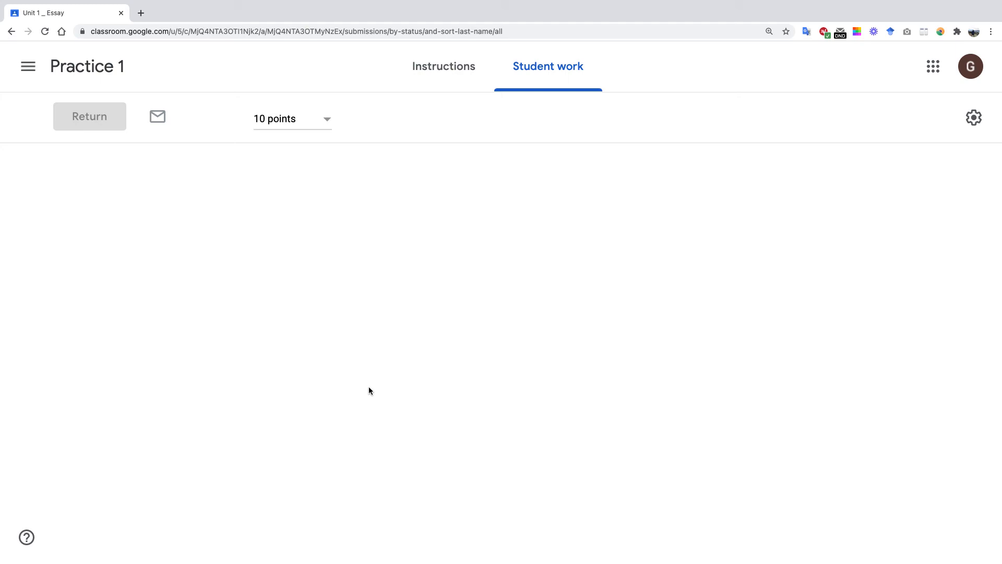
{"action": "left_click", "coordinate": [429, 82]}
{"action": "left_click", "coordinate": [544, 80]}
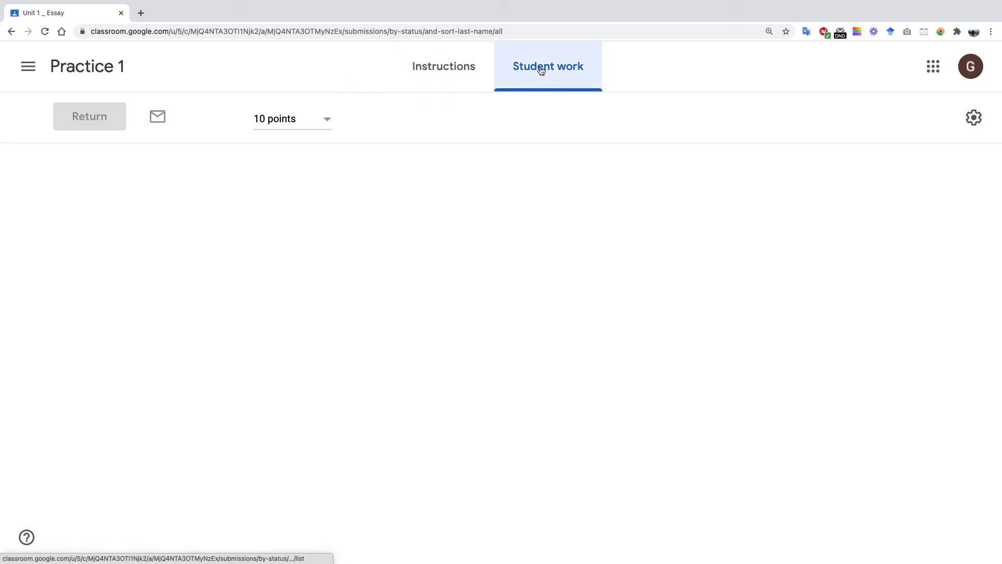
- Return to the Practice 1 classwork and view the student work still assigned for Unit 1 _ Essay
{"action": "left_click", "coordinate": [104, 63]}
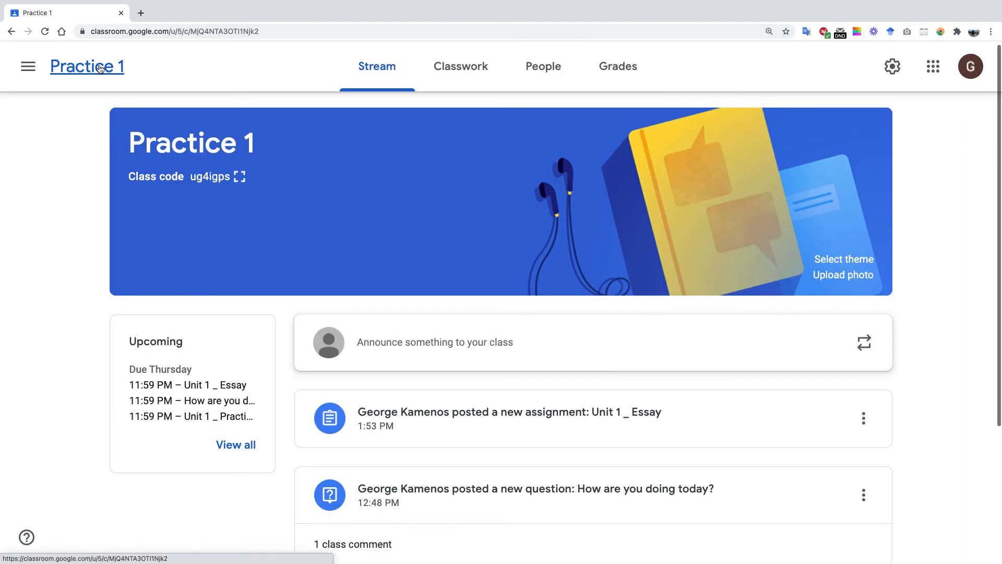
{"action": "left_click", "coordinate": [479, 83]}
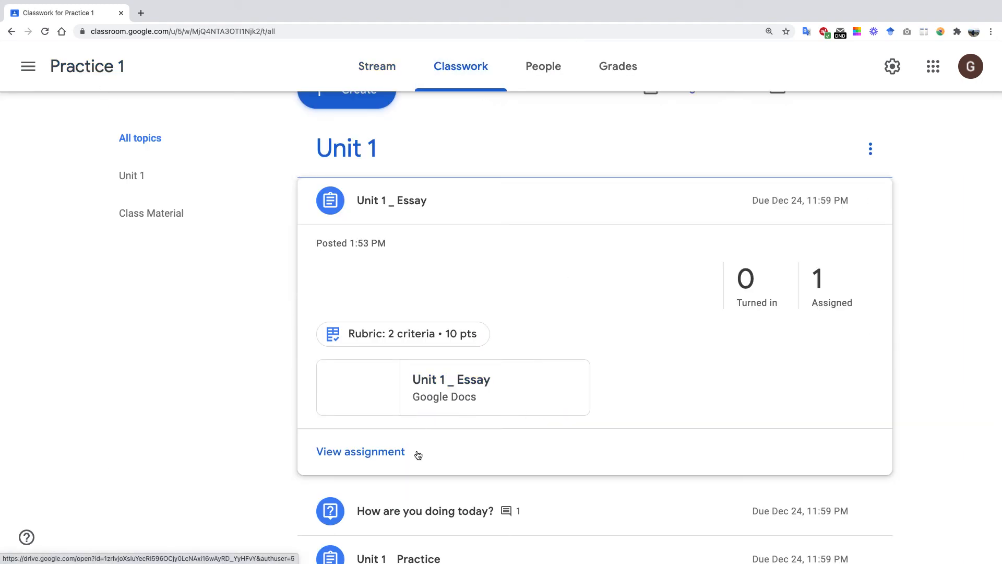
{"action": "left_click", "coordinate": [833, 299]}
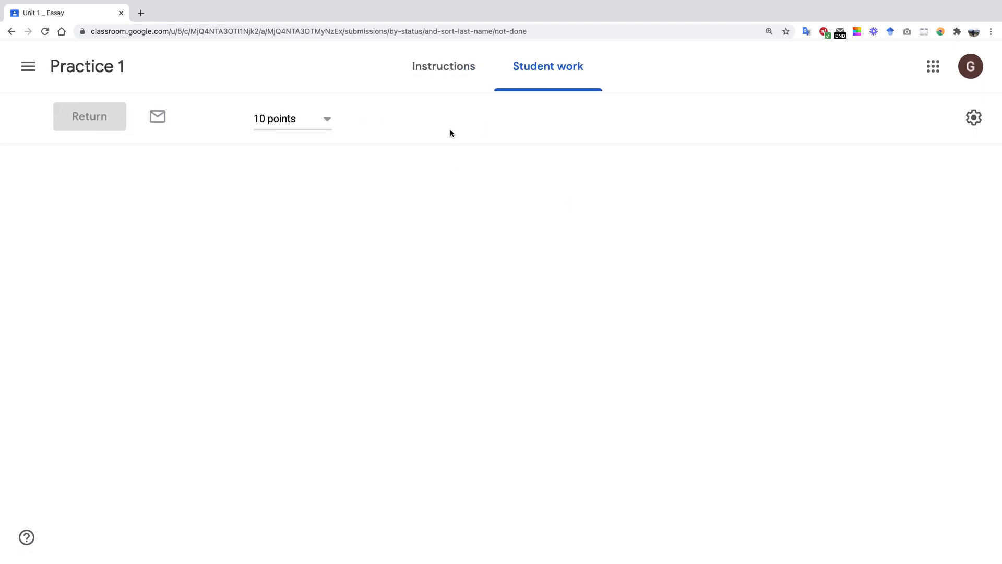
- View the rubric from the Unit 1 _ Essay instructions with the Introduction Paragraph and Body Paragraphs criteria collapsed, and close it
{"action": "left_click", "coordinate": [432, 70]}
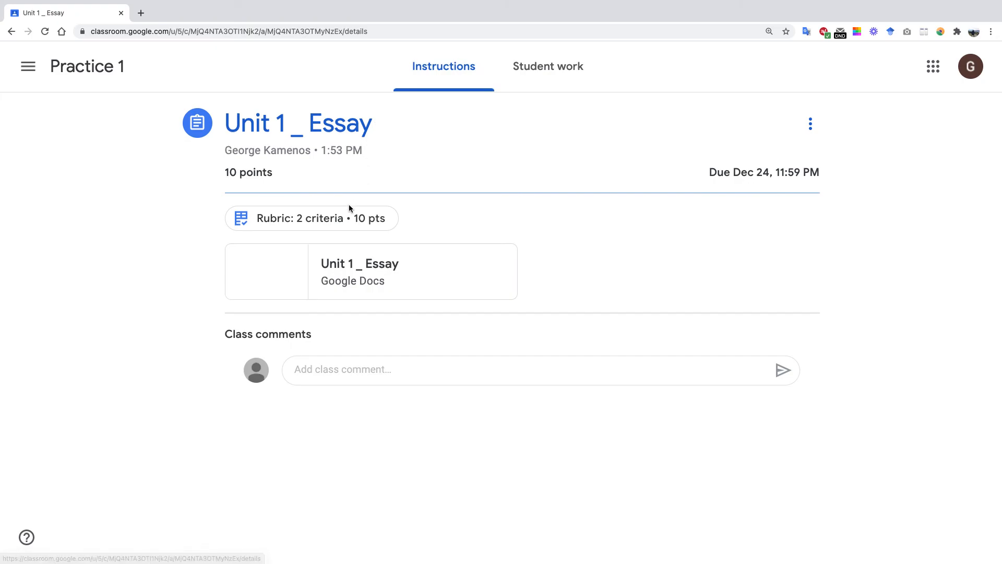
{"action": "left_click", "coordinate": [344, 217]}
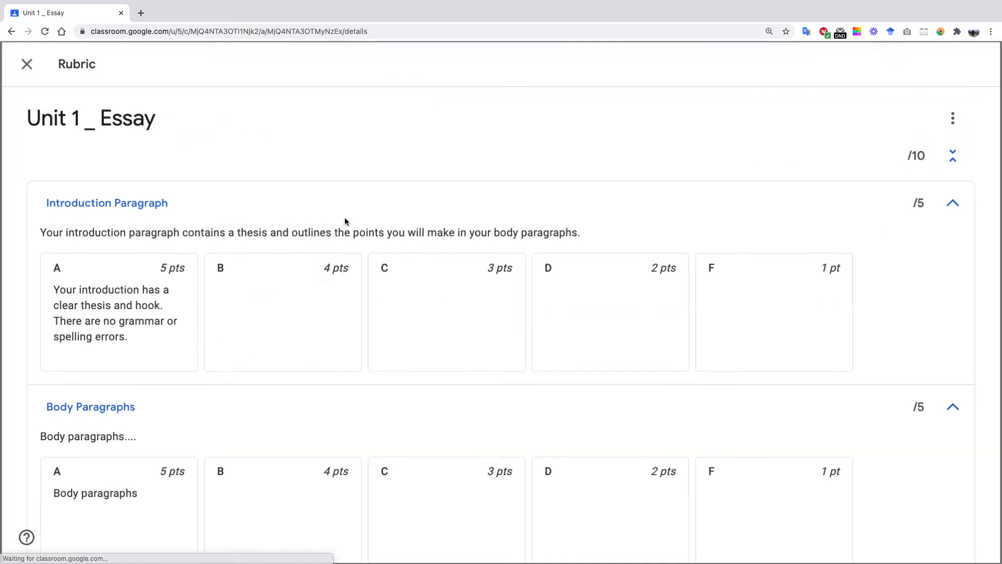
{"action": "left_click", "coordinate": [955, 202]}
{"action": "left_click", "coordinate": [954, 279]}
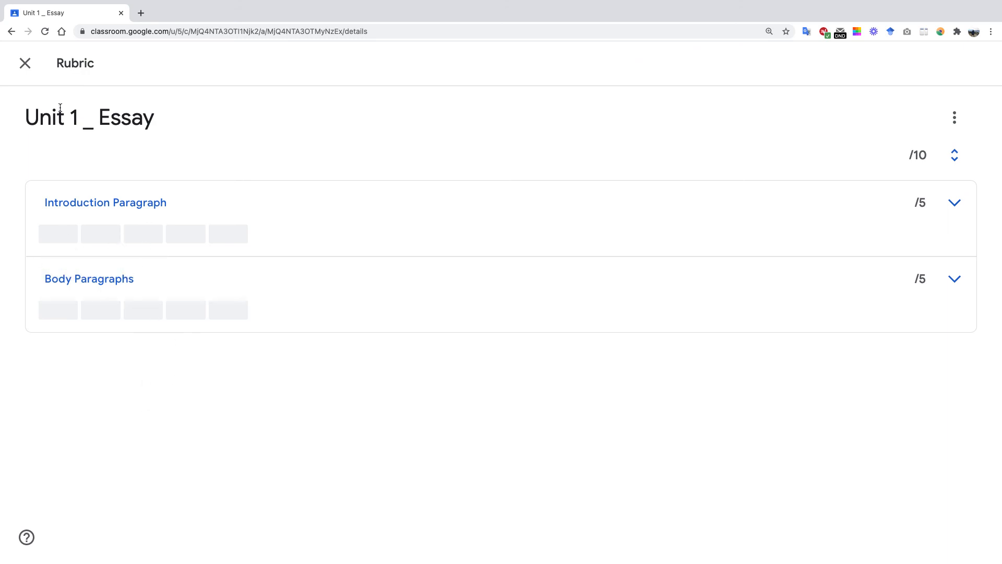
{"action": "left_click", "coordinate": [25, 63]}
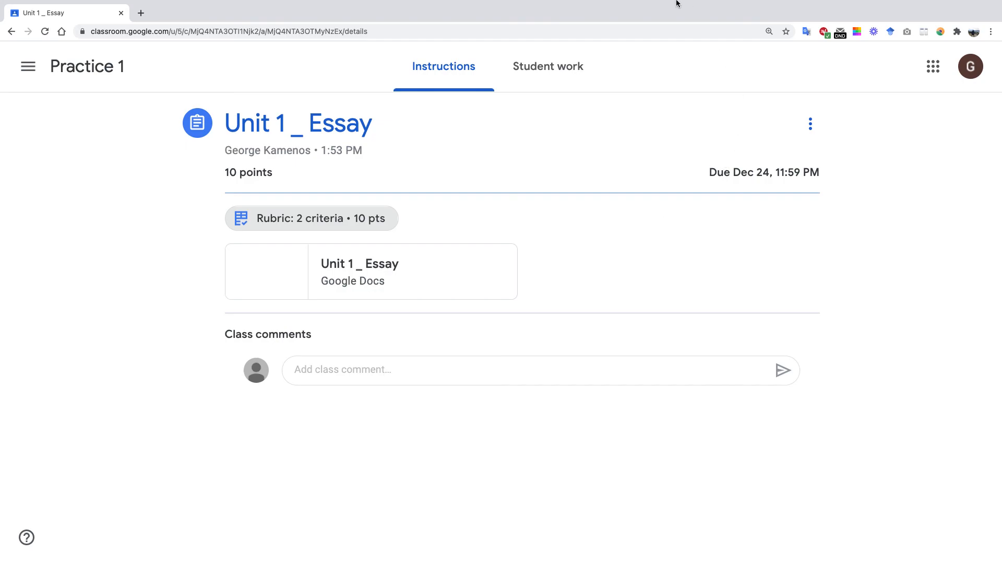
{"action": "mouse_move", "coordinate": [677, 3]}
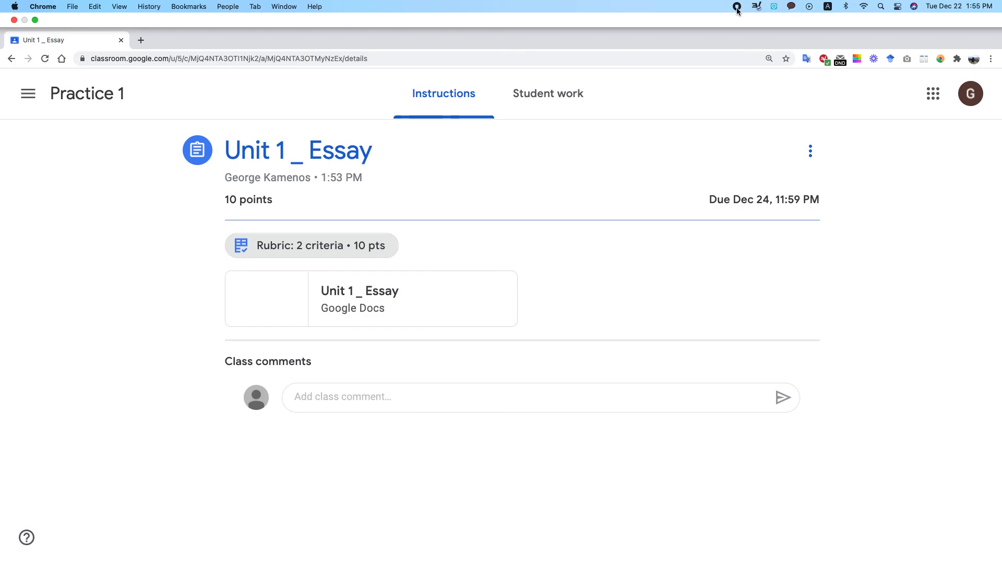